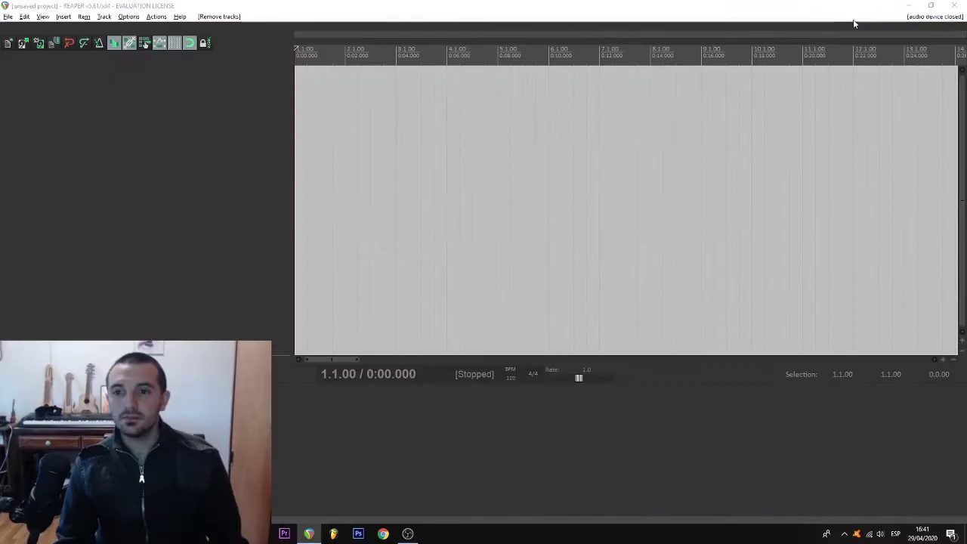
- Set the audio system to ASIO with the AudioLink plus 4x4 driver and apply the device settings
left_click(752, 33)
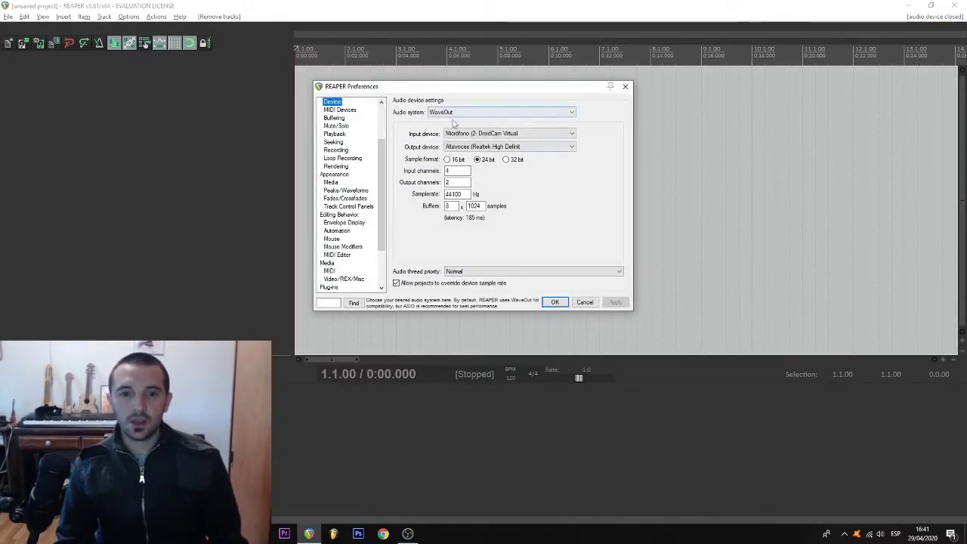
left_click(481, 114)
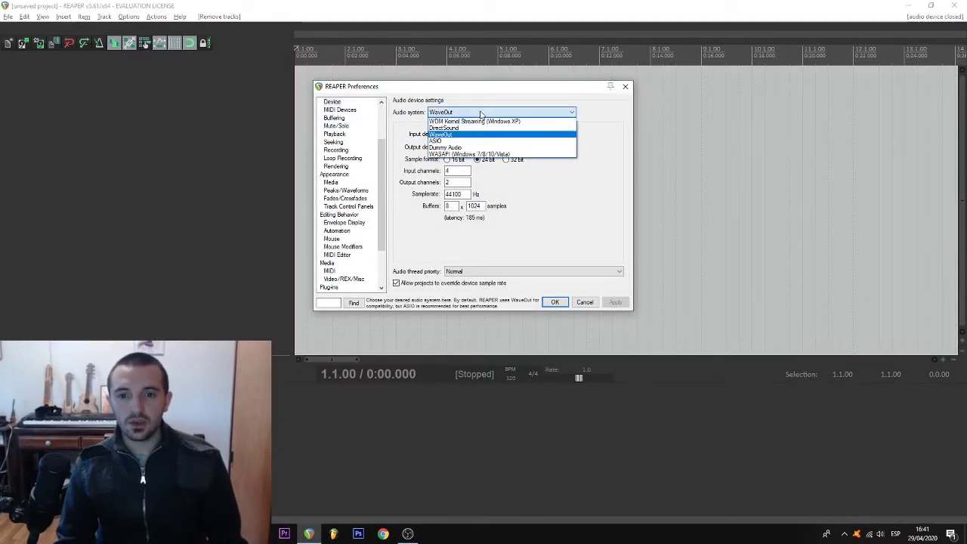
left_click(477, 141)
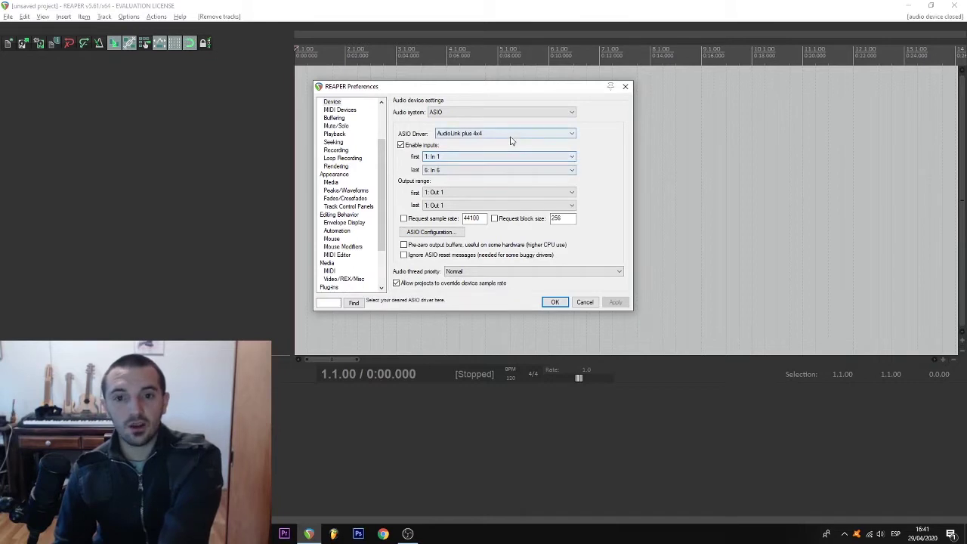
left_click(510, 134)
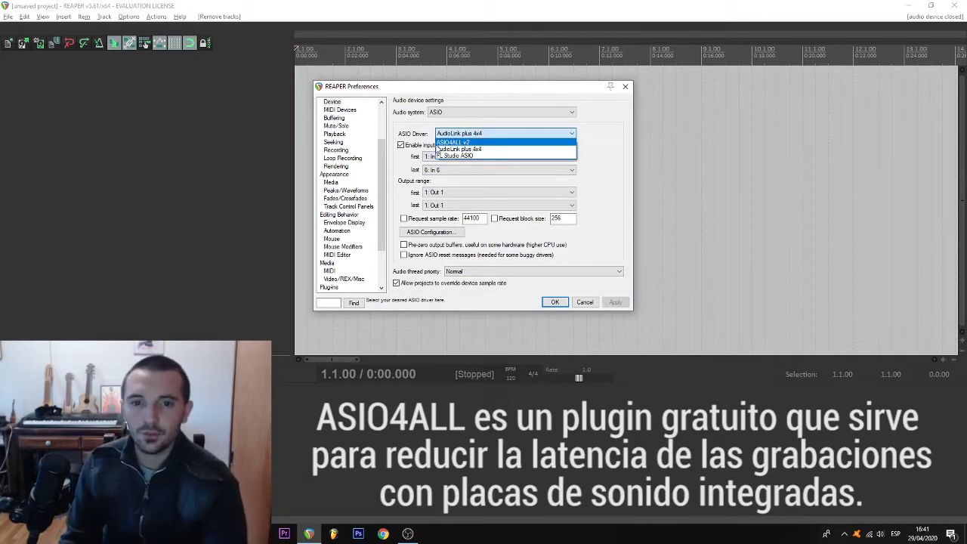
left_click(470, 149)
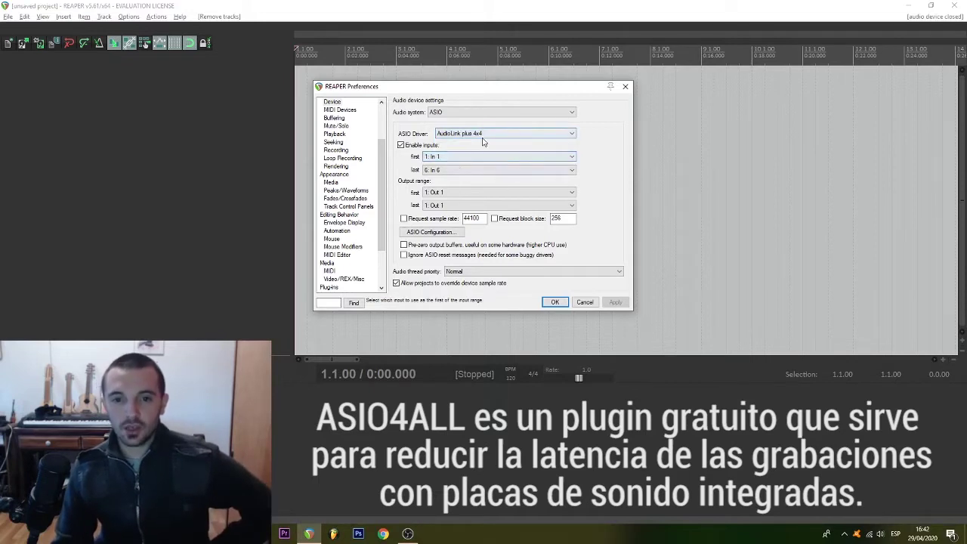
left_click(555, 302)
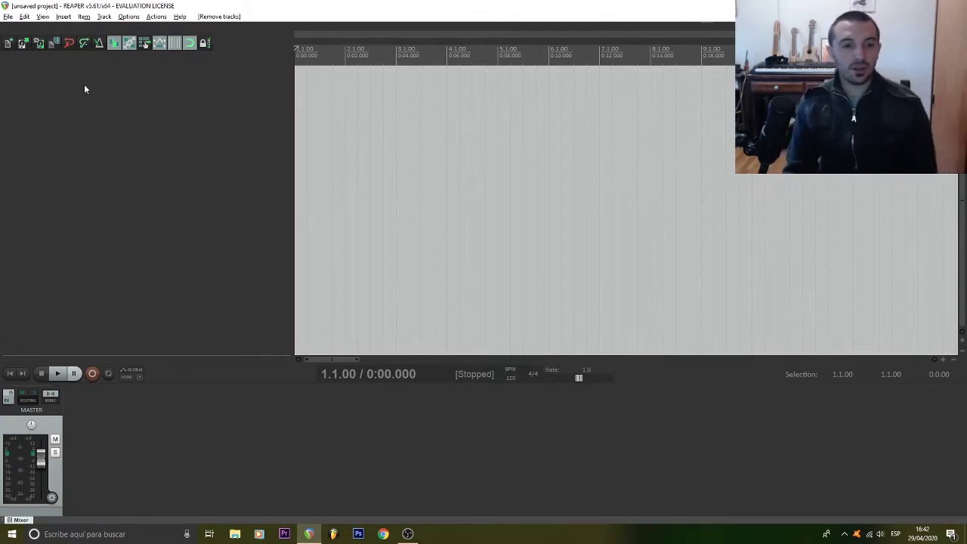
- Add a new track to the empty project
double_click(89, 84)
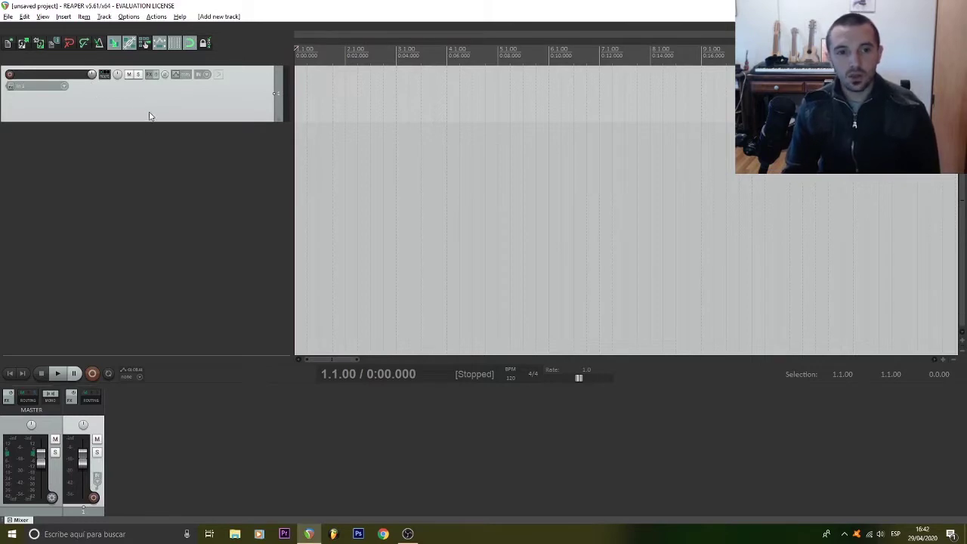
left_click_drag(148, 116, 141, 133)
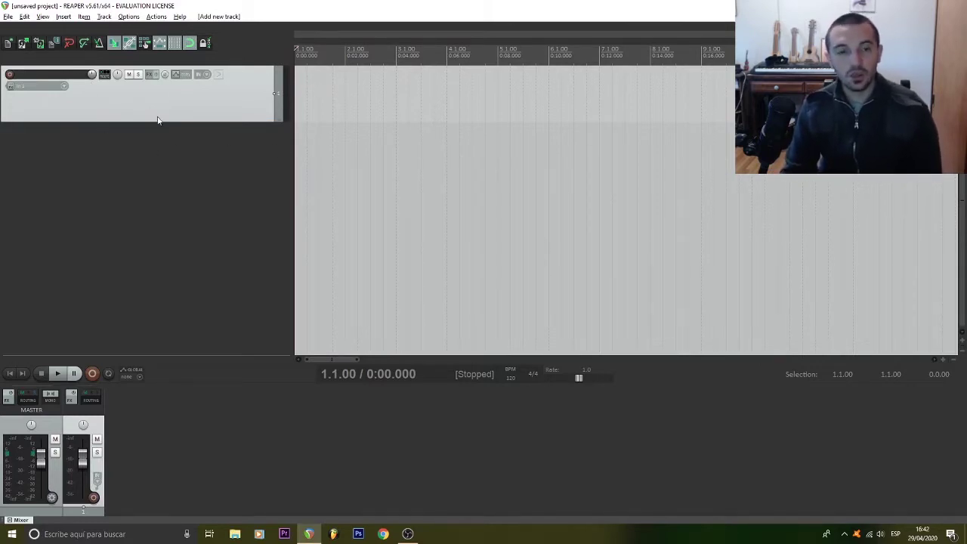
- Insert a second track below the first one and undo that insertion
right_click(124, 159)
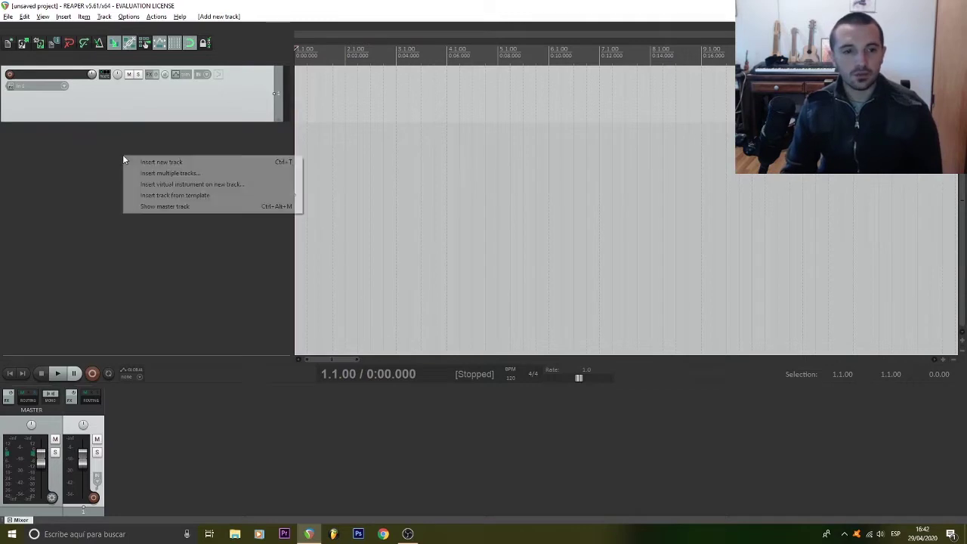
left_click(204, 164)
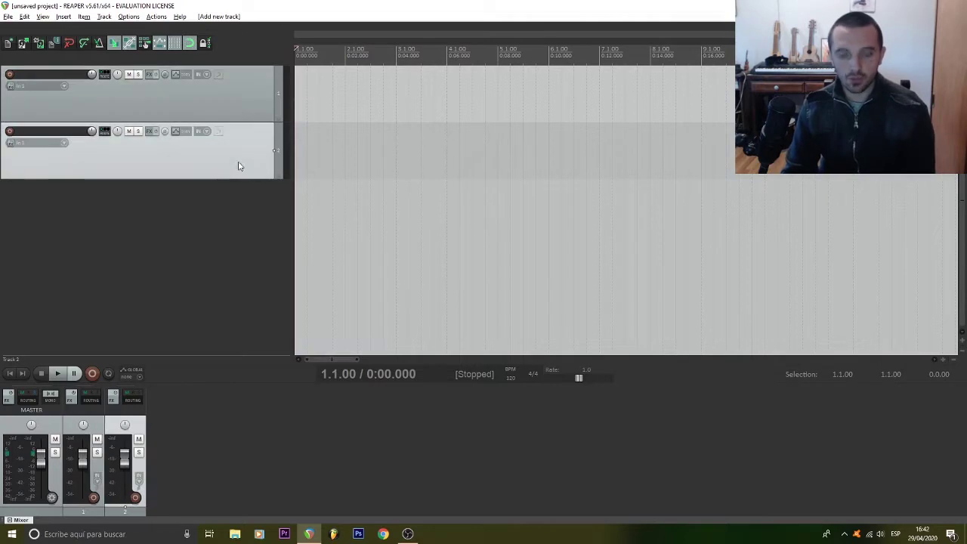
key("ctrl+z")
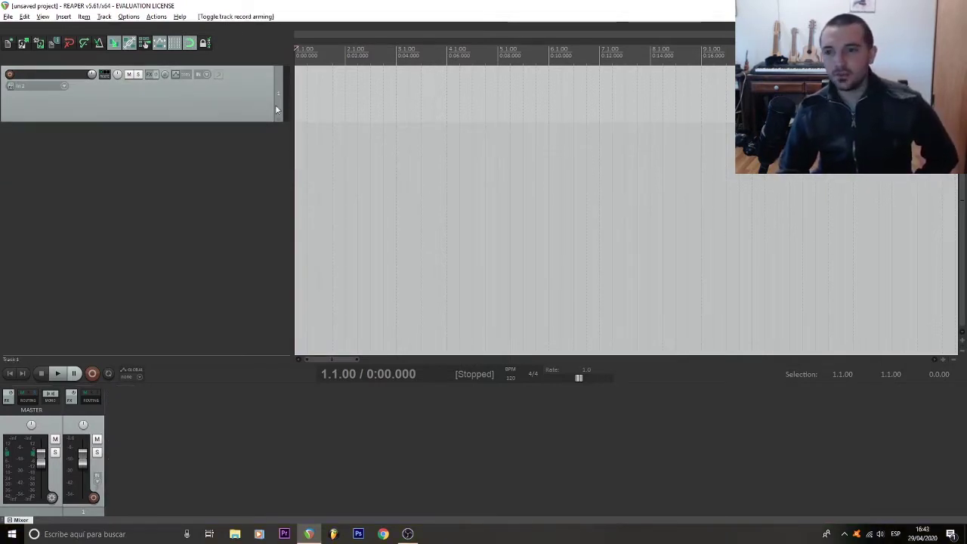
- Arm the track for recording and choose mono input In 2 as its source
left_click(9, 74)
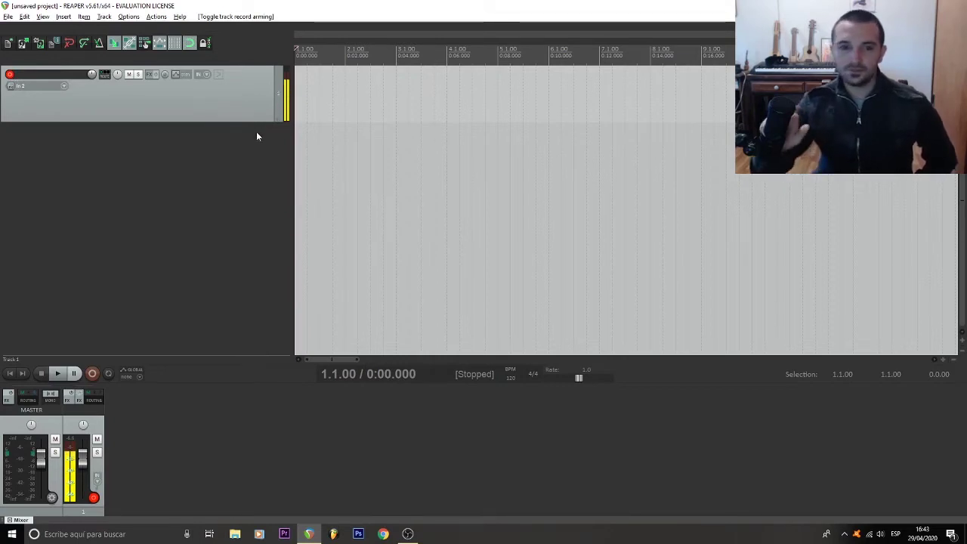
left_click(63, 90)
mouse_move(98, 94)
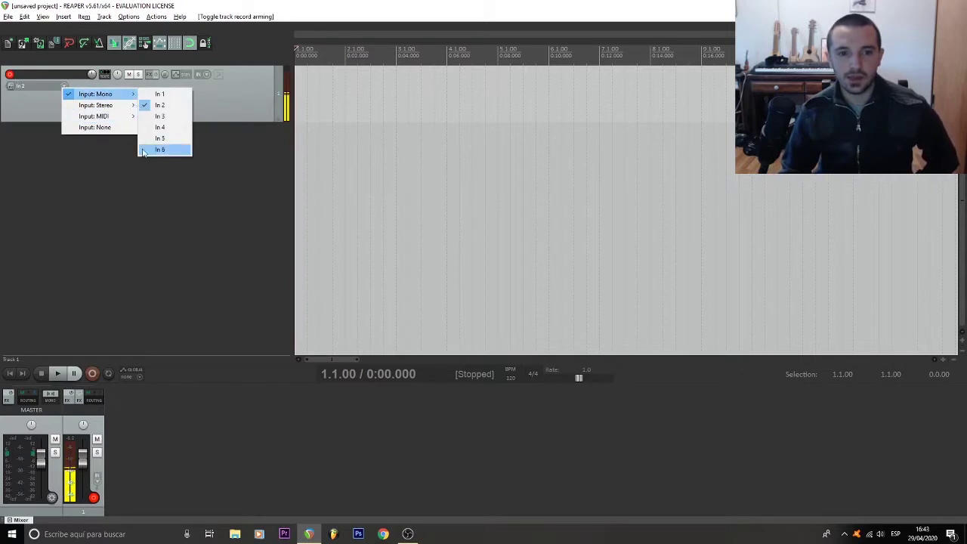
left_click(159, 105)
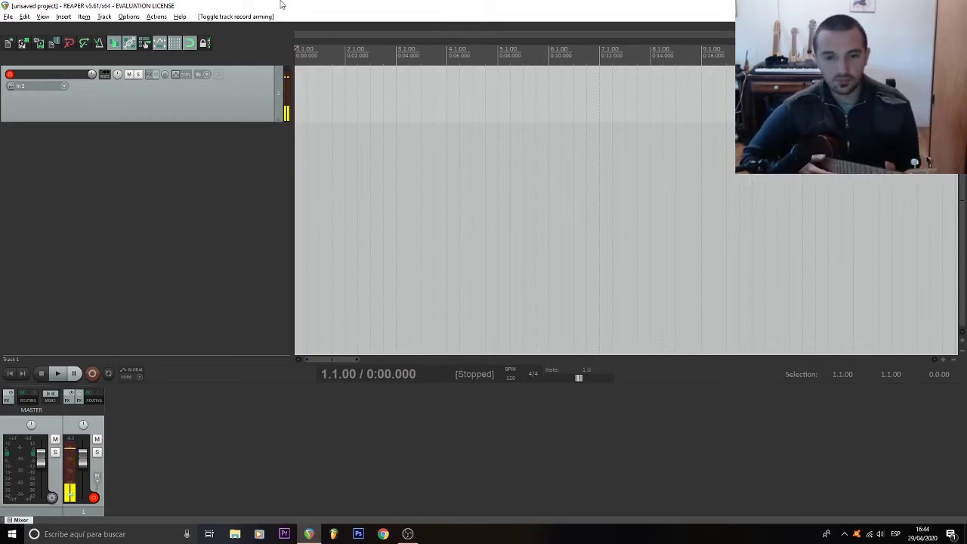
- Record a test take on the armed track, stop it and delete the recorded file
left_click(93, 372)
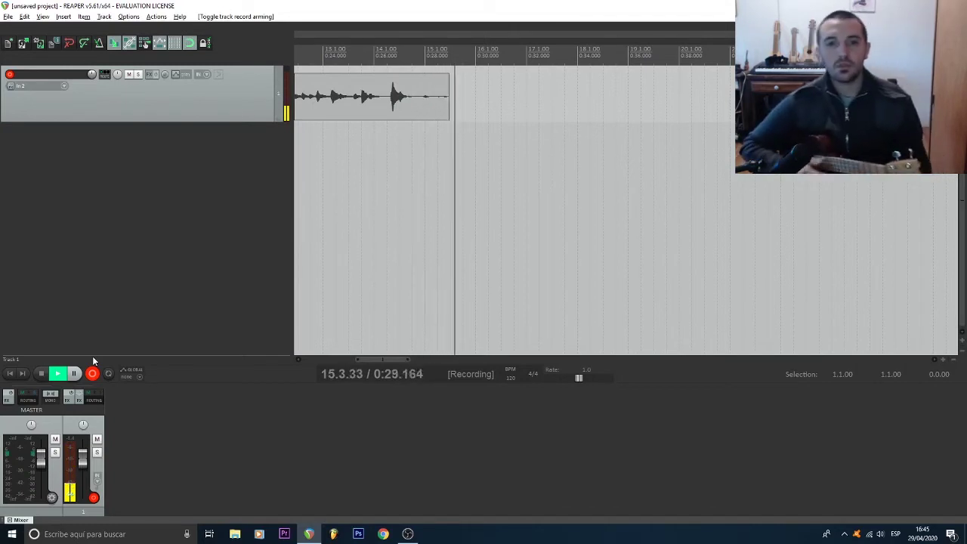
key("space")
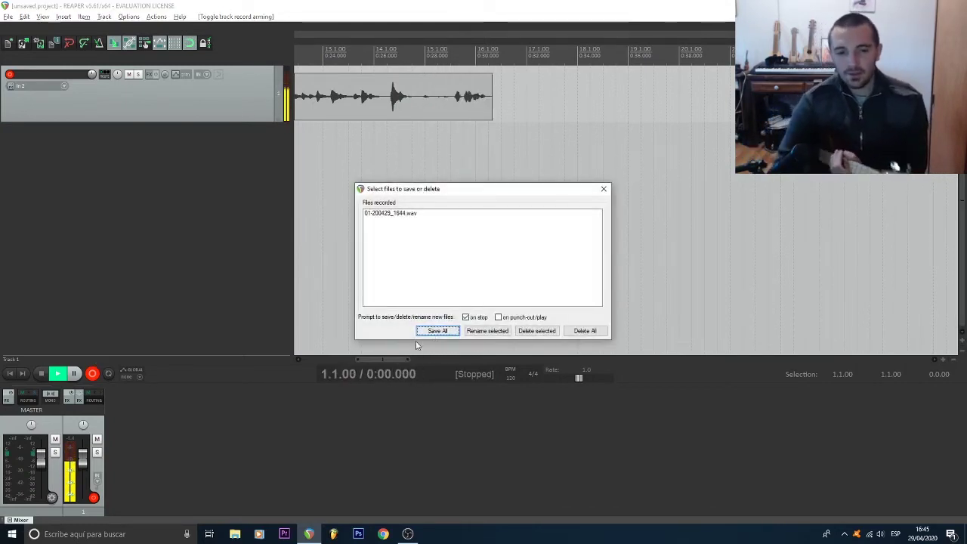
left_click(593, 332)
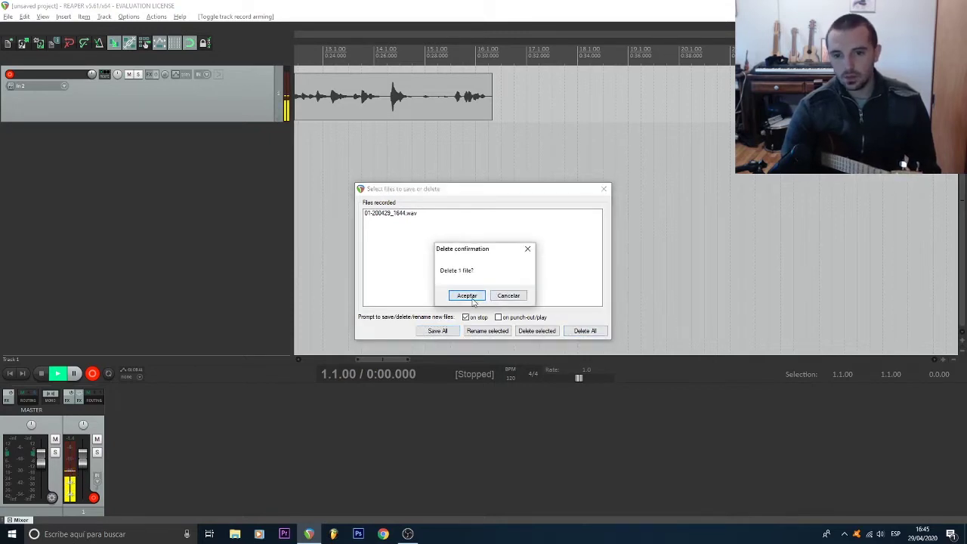
left_click(467, 295)
- Record a new take on the first track from the project start and save the recorded file
scroll(404, 237, "down", 3)
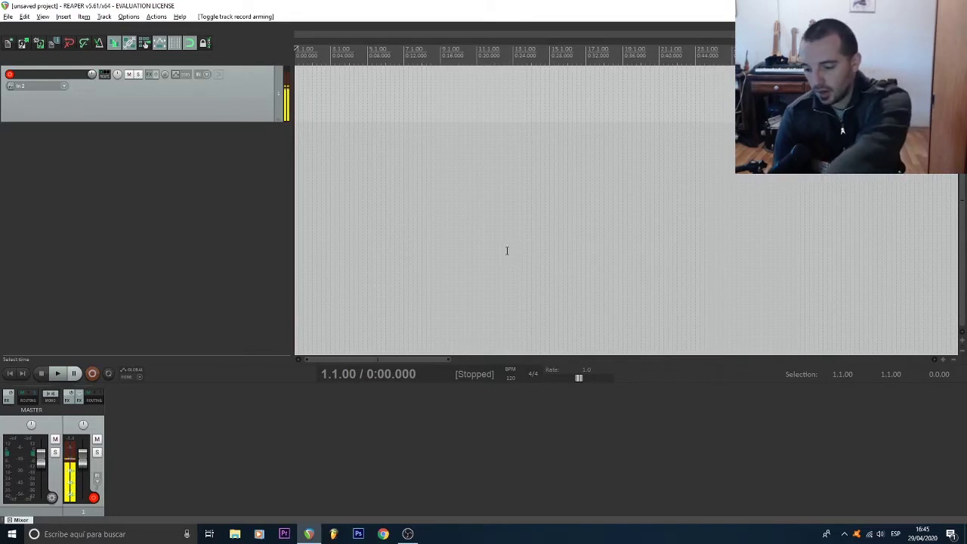
left_click(92, 373)
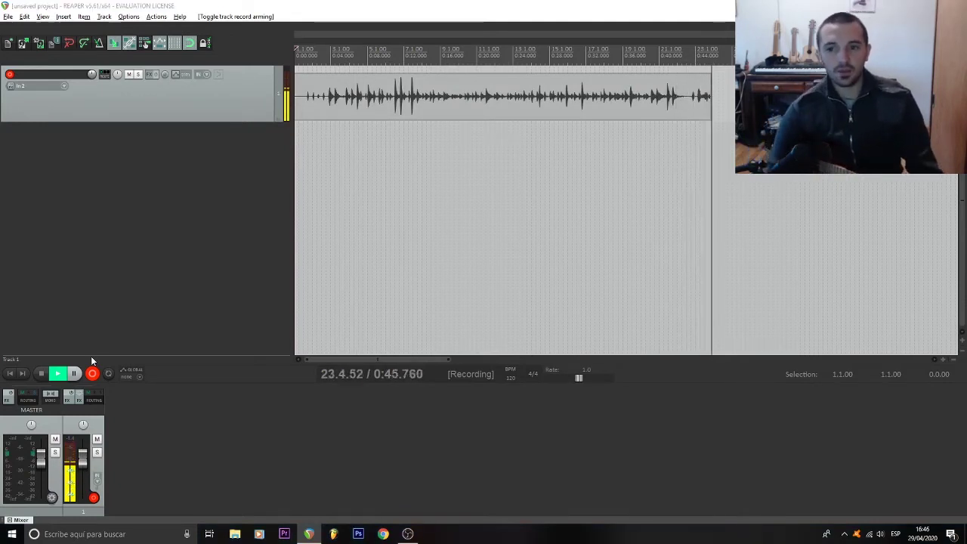
key("space")
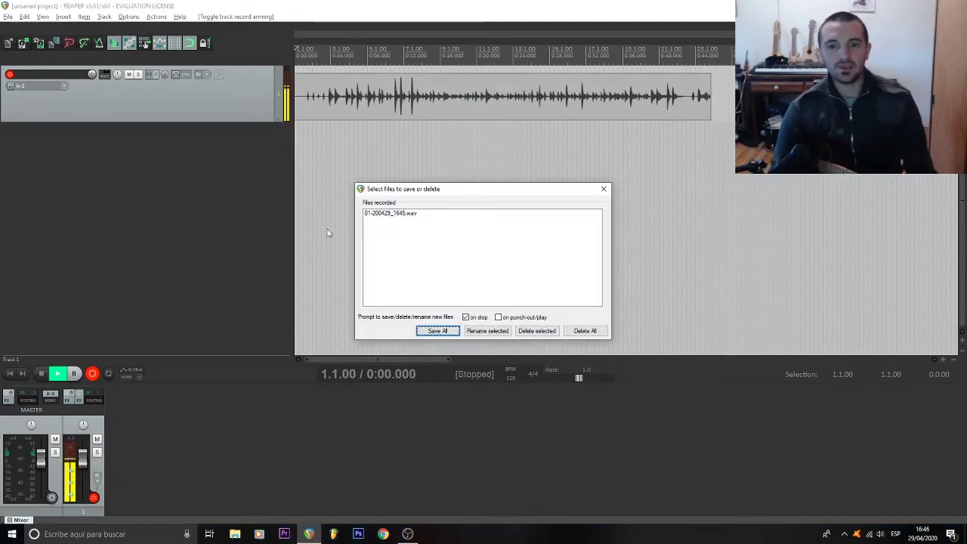
left_click(438, 331)
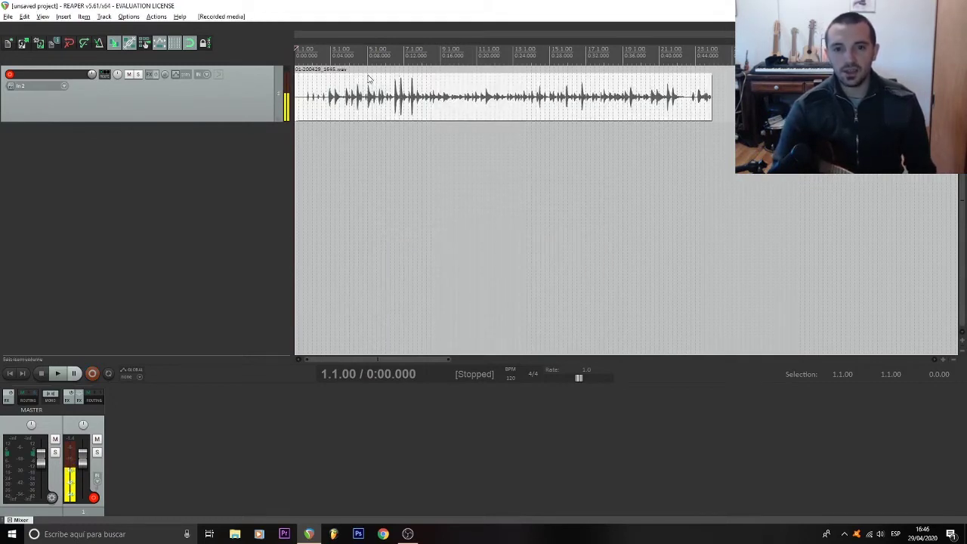
- Play back the saved take from around its middle, stop playback and disarm the first track
left_click(467, 110)
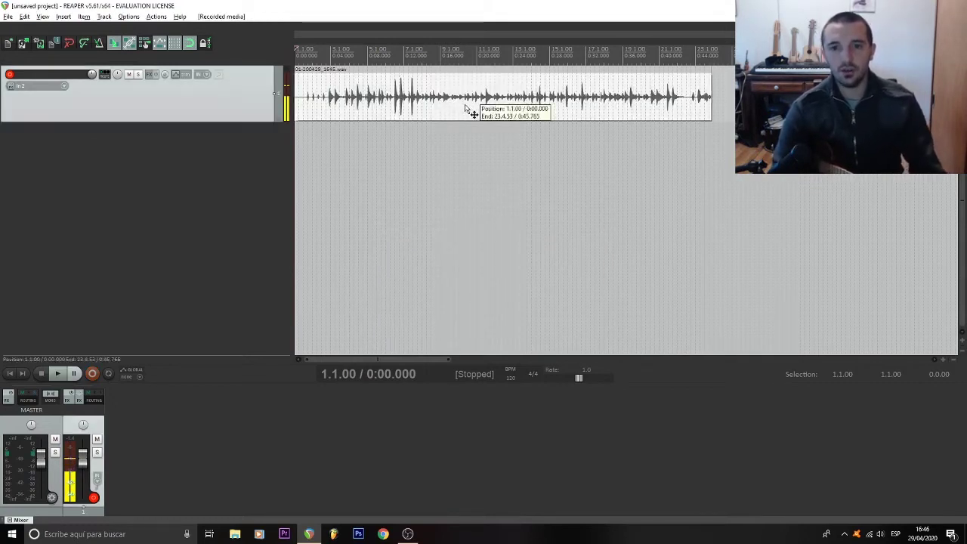
key("space")
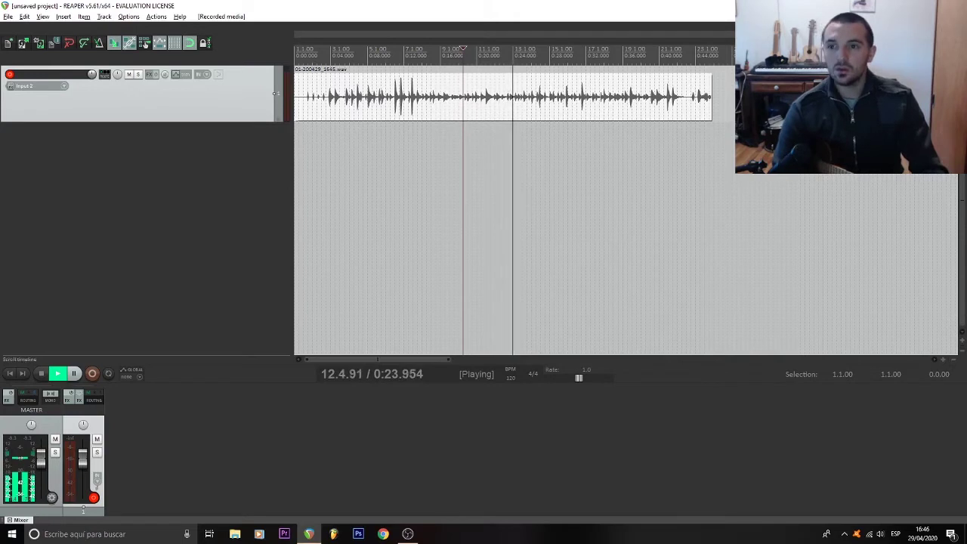
left_click(892, 53)
key("space")
left_click(315, 210)
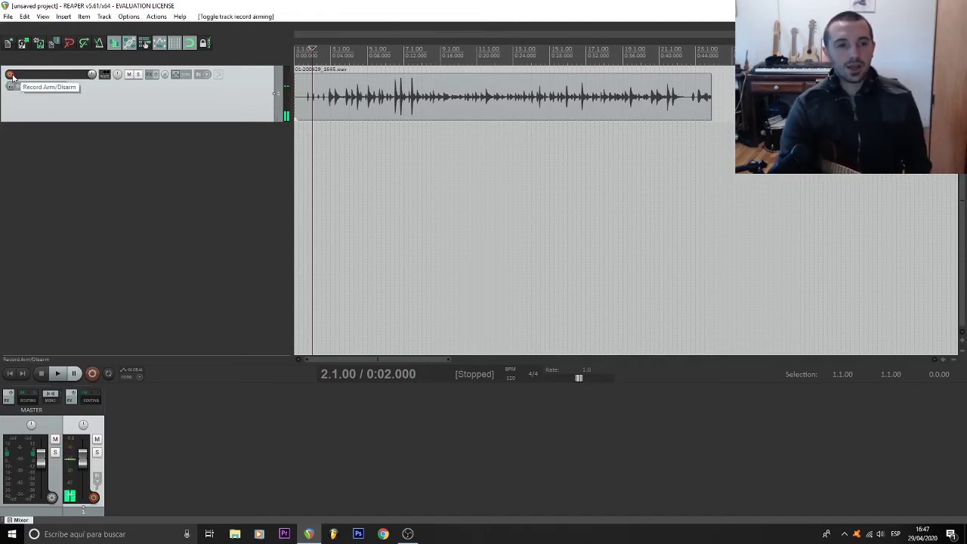
left_click(341, 104)
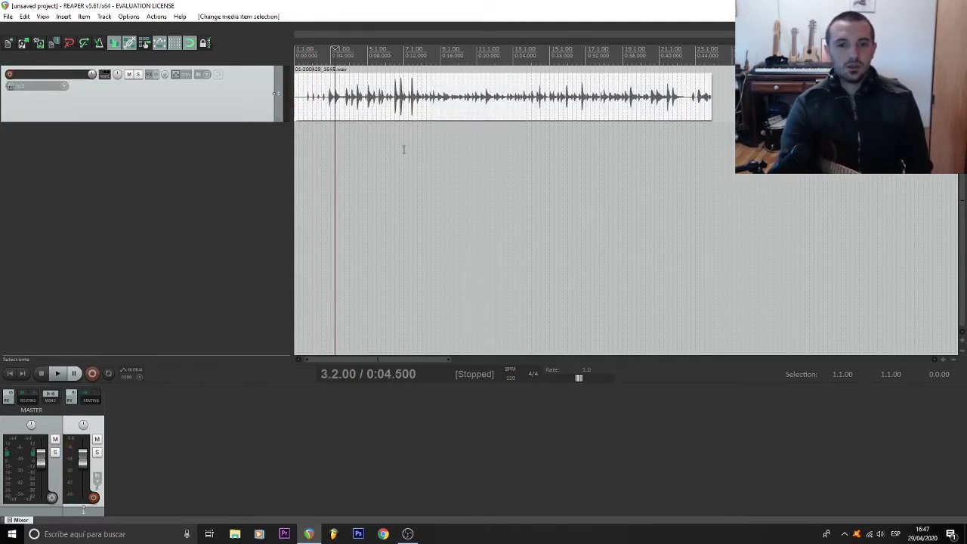
- Add a second track with mono input In 2 and arm it for recording
left_click(112, 150)
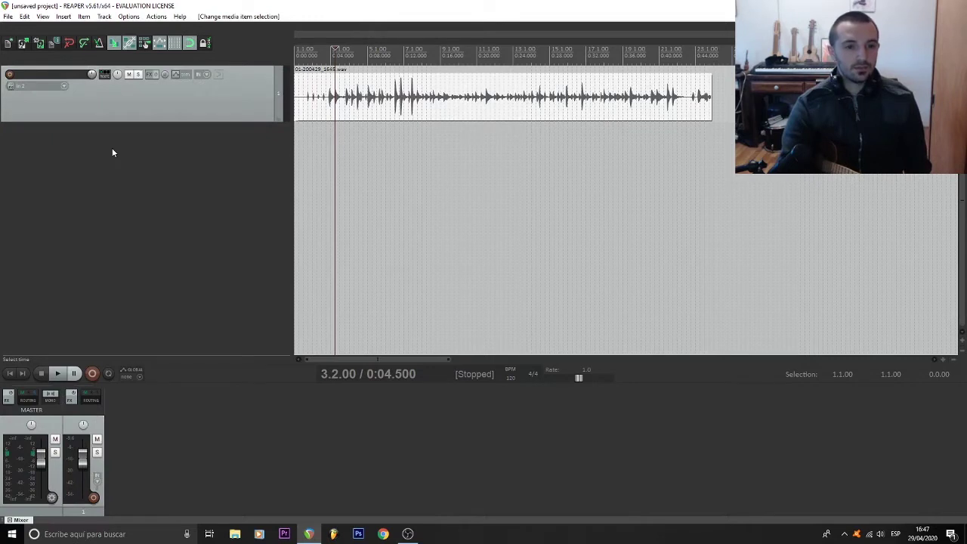
double_click(113, 153)
left_click(55, 148)
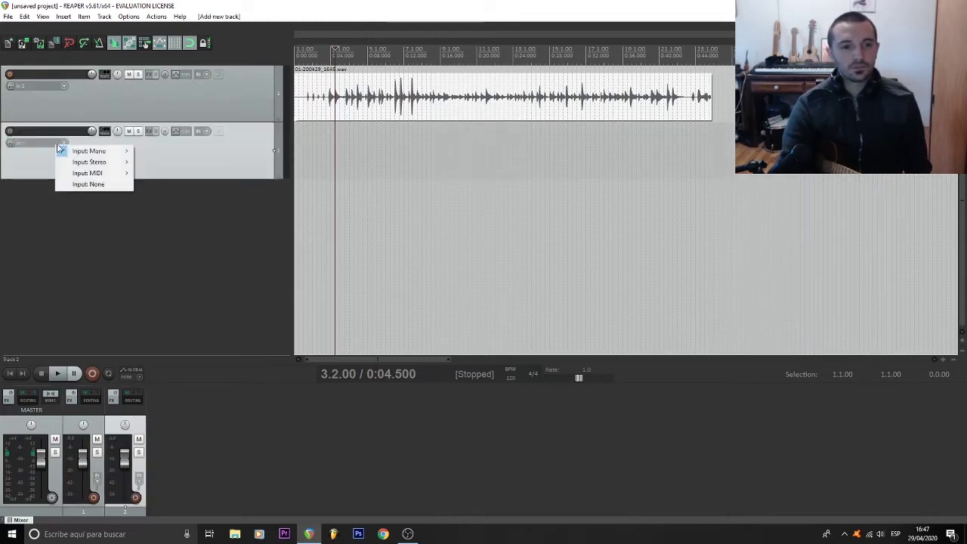
mouse_move(100, 152)
left_click(153, 163)
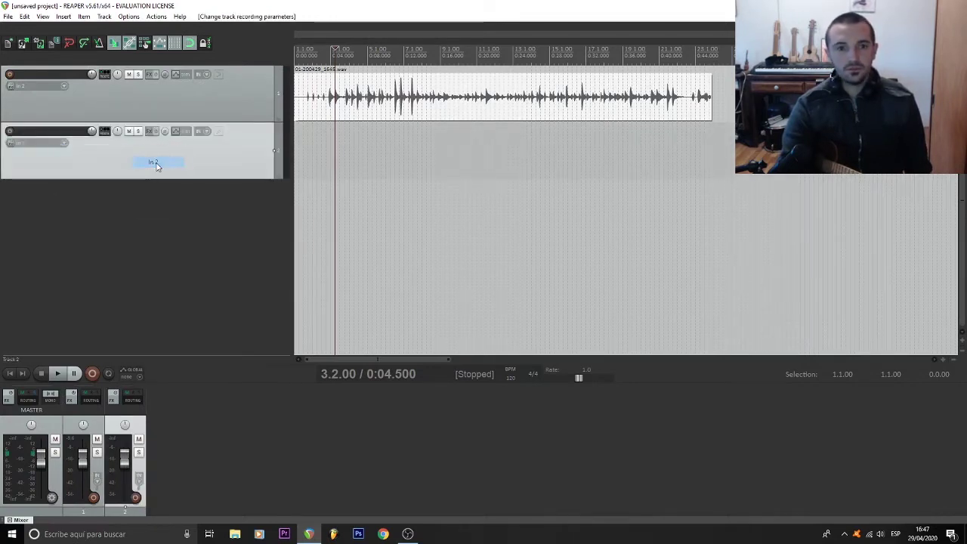
left_click(9, 131)
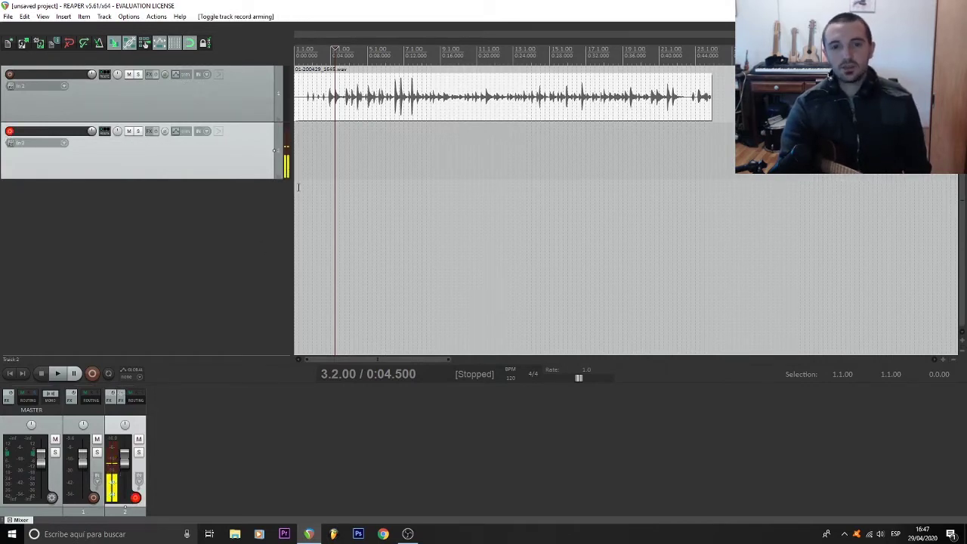
- Record a second part on the second track from the project start, save the file and deselect the new item
scroll(299, 187, "up", 3)
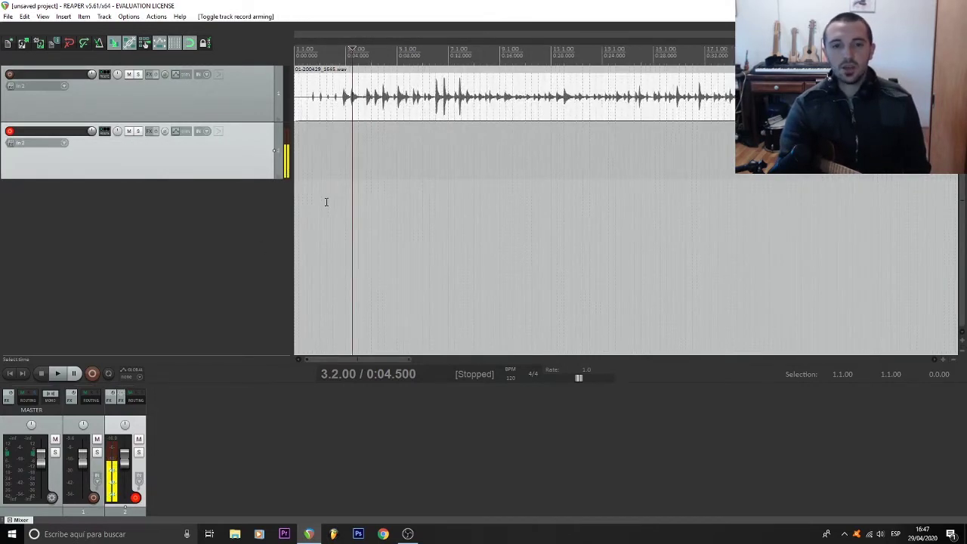
left_click(17, 373)
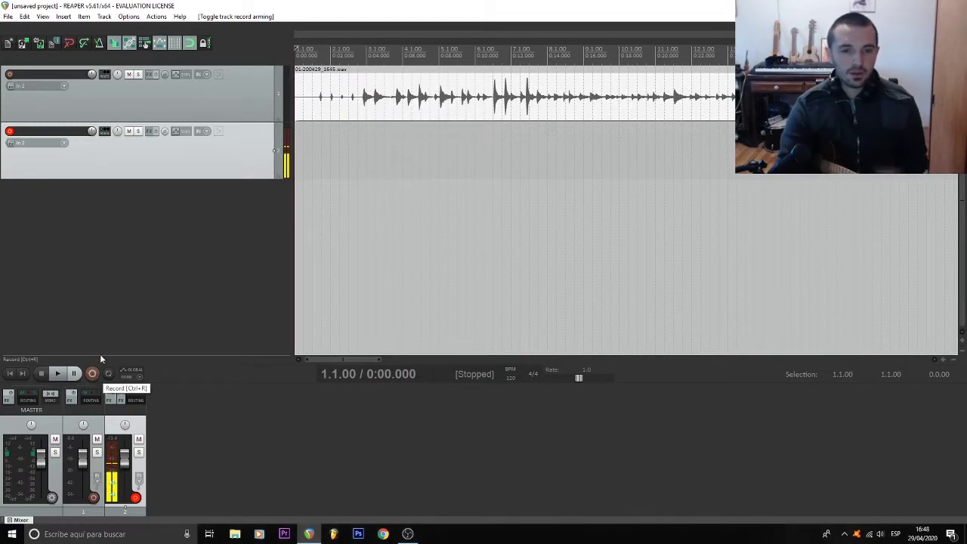
key("ctrl+r")
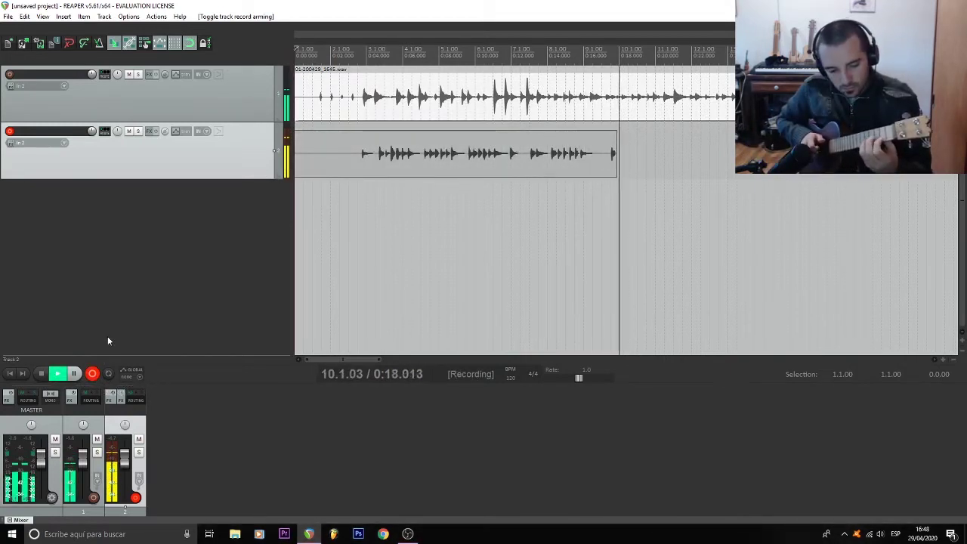
key("space")
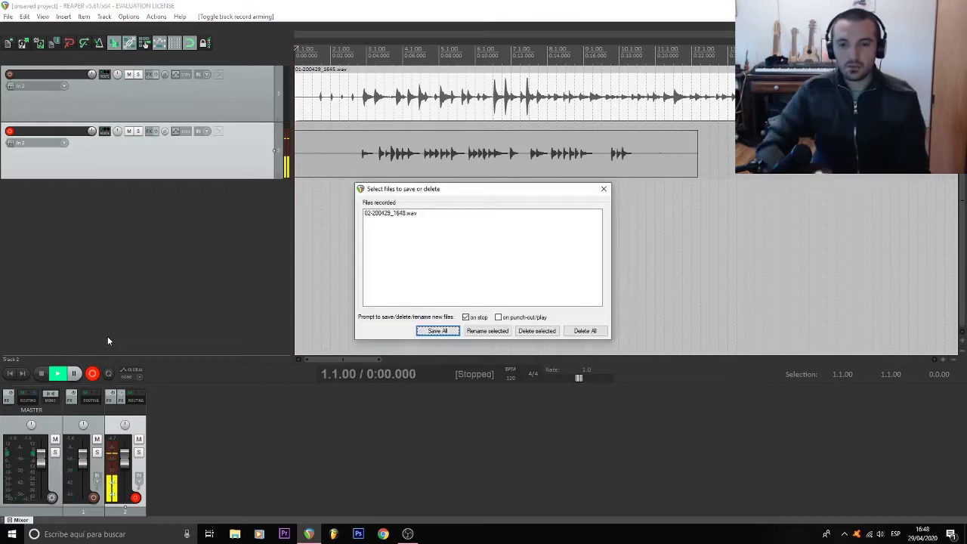
left_click(438, 332)
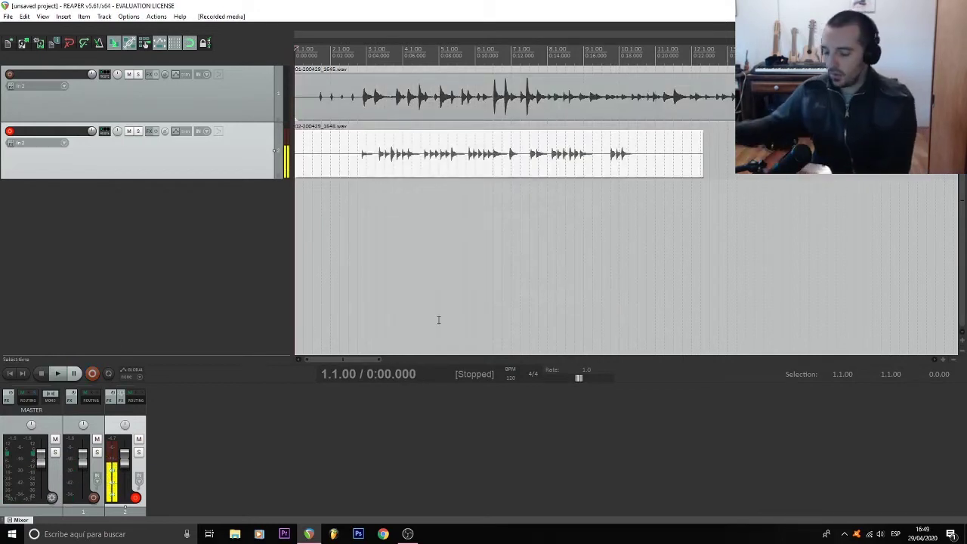
left_click(304, 248)
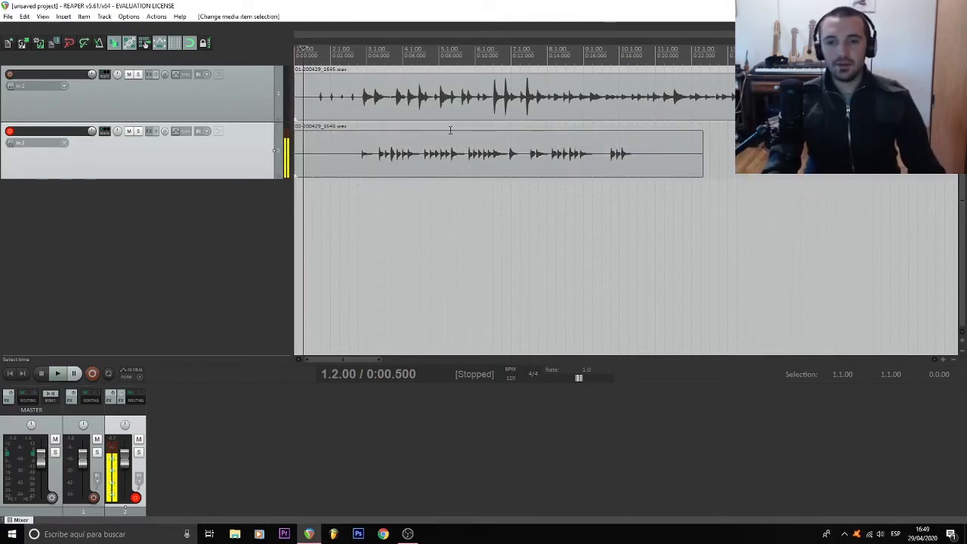
- Disarm the second track, then add a third track armed for recording with mono input In 2
scroll(853, 225, "down", 3)
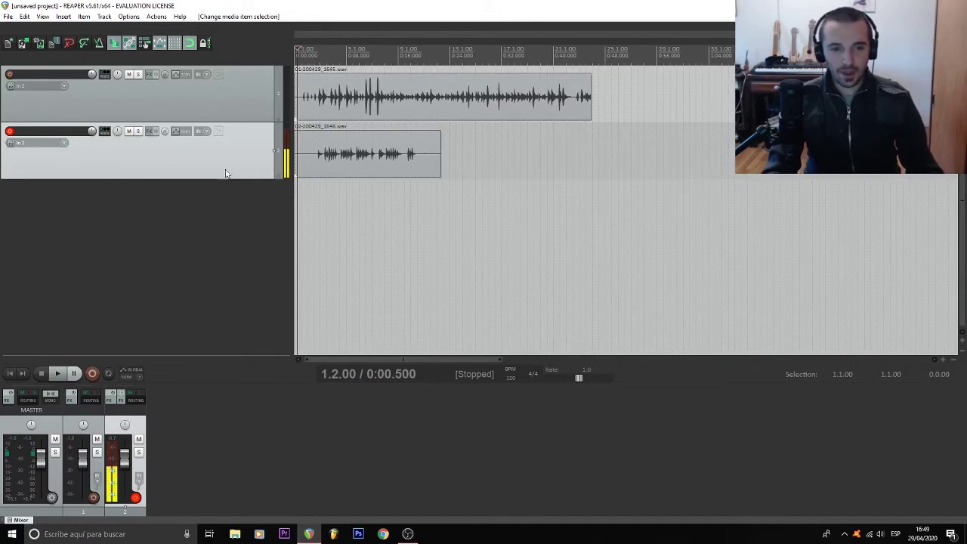
left_click(10, 132)
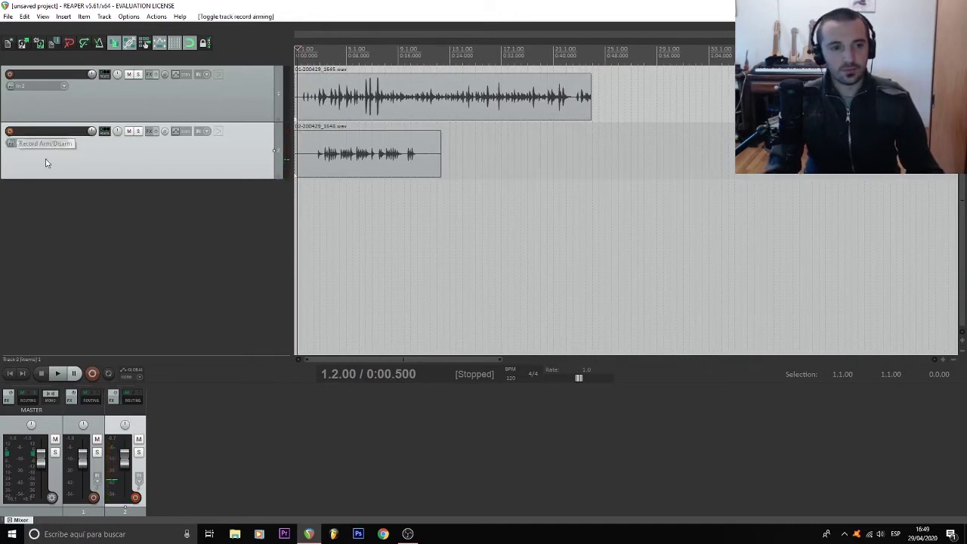
double_click(83, 208)
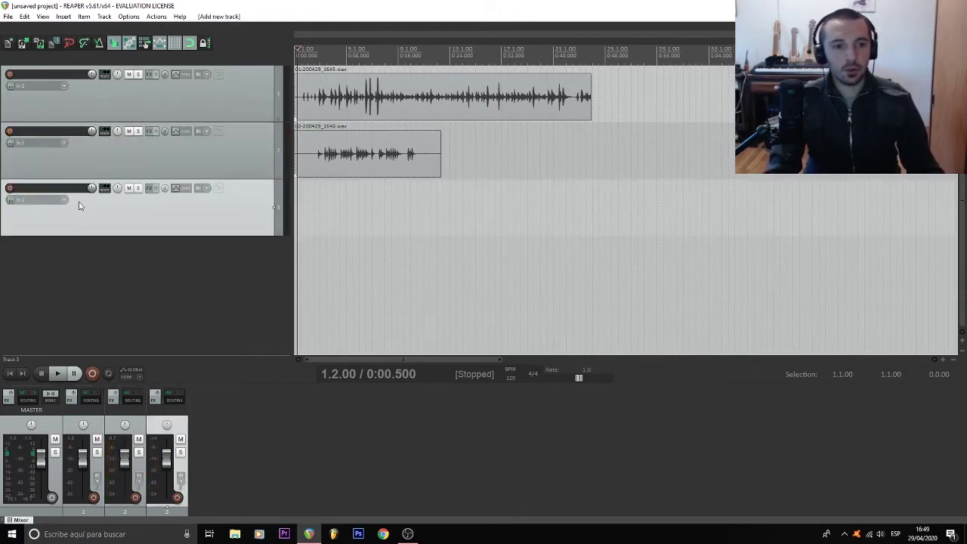
left_click(9, 189)
left_click(34, 200)
mouse_move(87, 209)
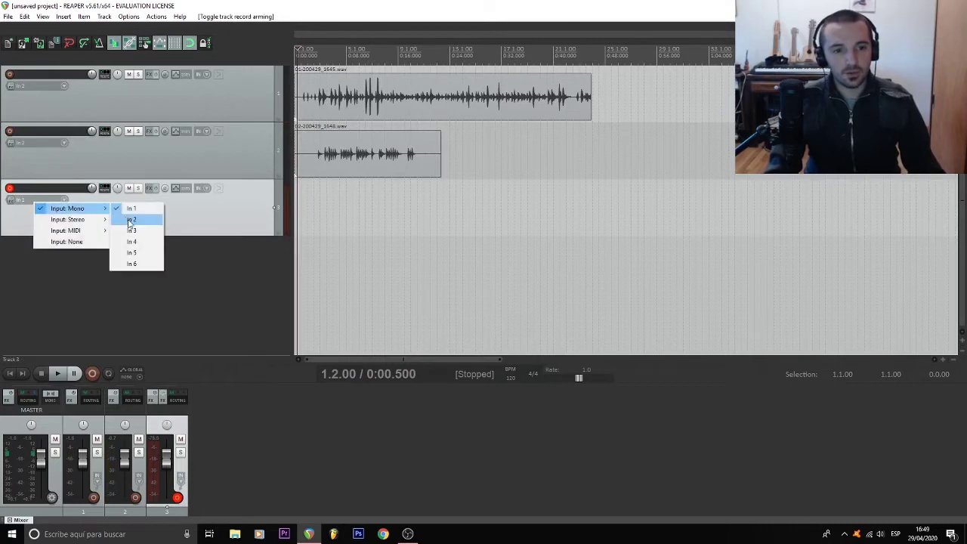
left_click(130, 220)
- Record a vocal part on the third track from position 1.2.00 and save the recorded file
scroll(390, 244, "up", 2)
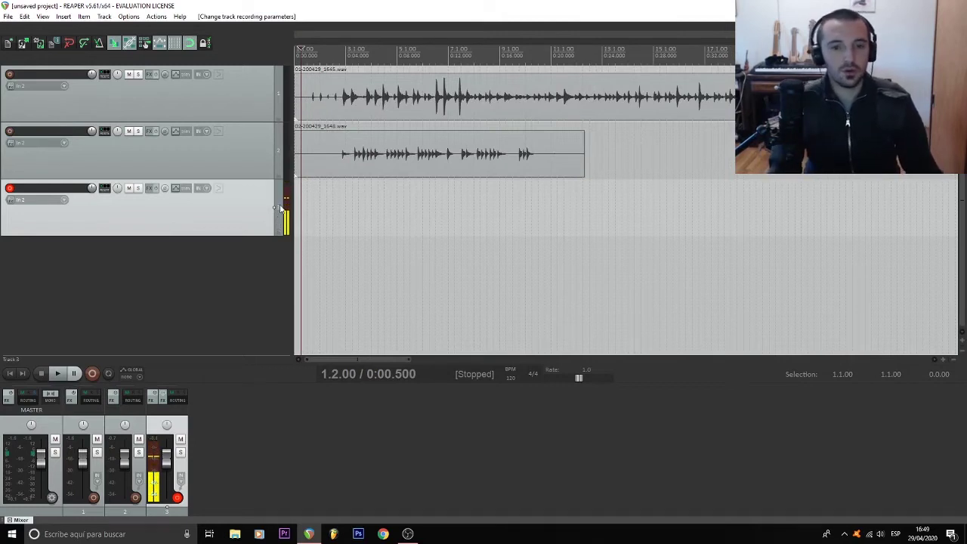
left_click(286, 227)
left_click(248, 225)
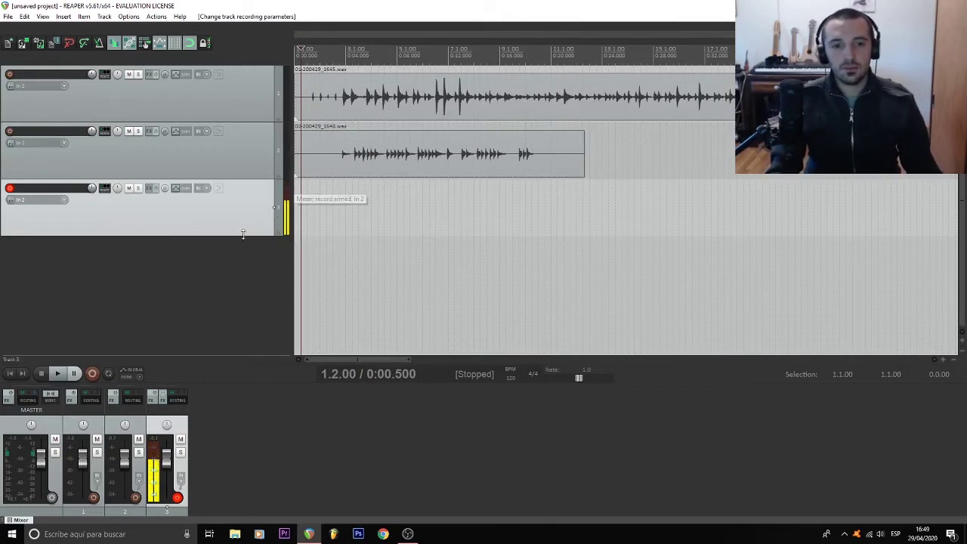
left_click(274, 292)
left_click(96, 373)
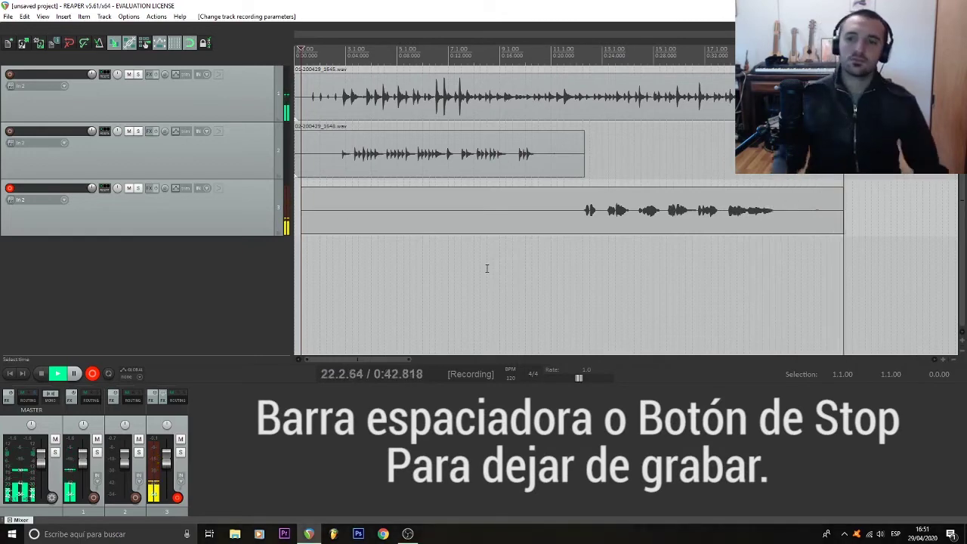
key("space")
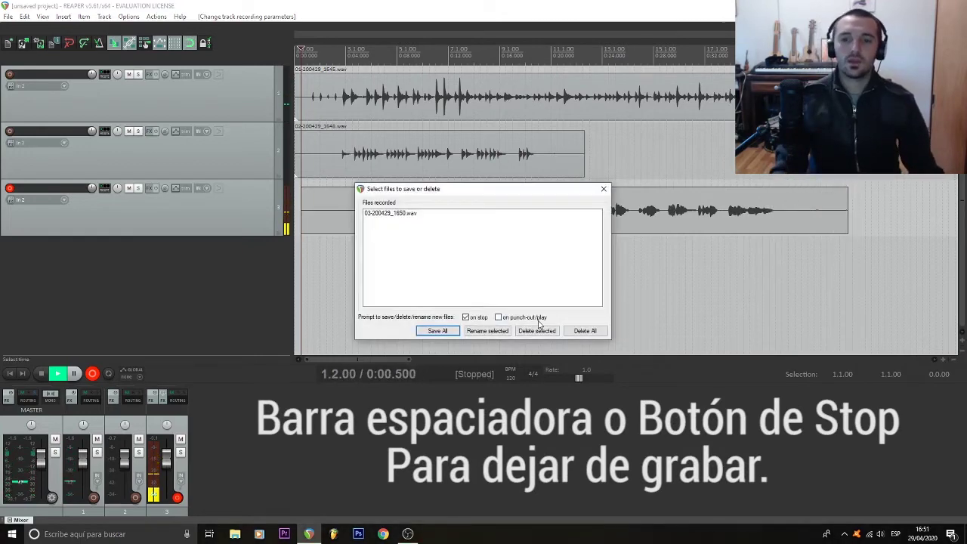
left_click(452, 335)
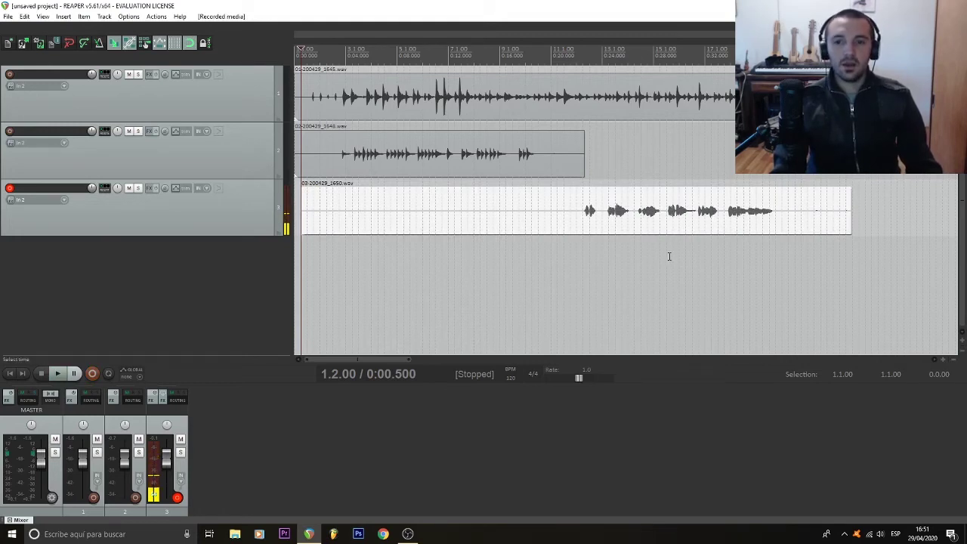
- Disarm the third track and add a fourth track armed for recording with mono input In 2
left_click(9, 189)
double_click(48, 249)
left_click(10, 245)
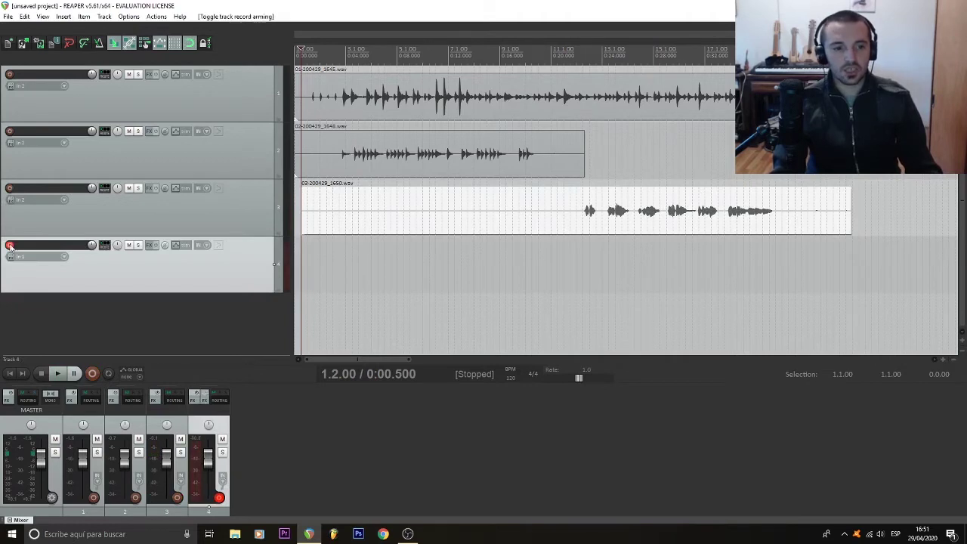
left_click(32, 257)
mouse_move(79, 265)
left_click(122, 276)
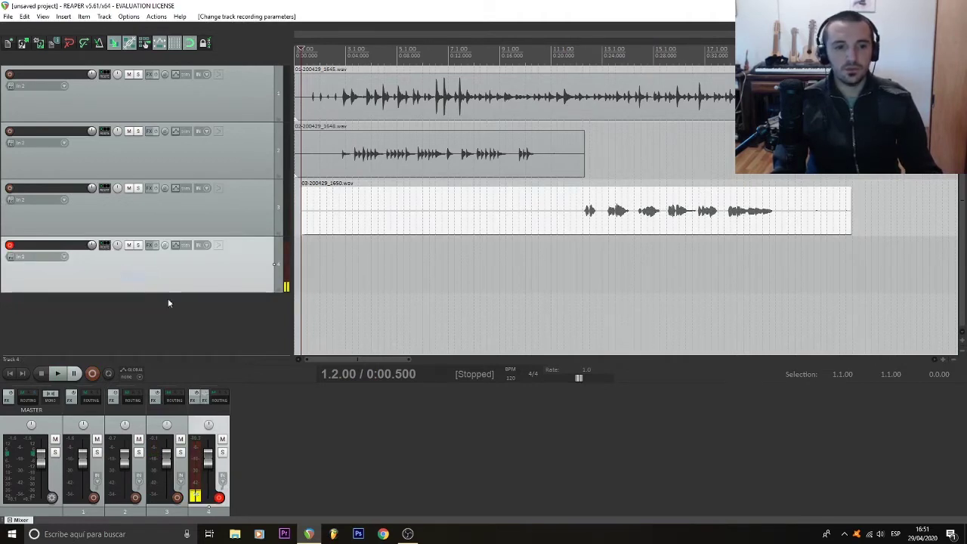
- Record a second vocal part on the fourth track from 1.2.00, save the recorded file and disarm the track
left_click(93, 374)
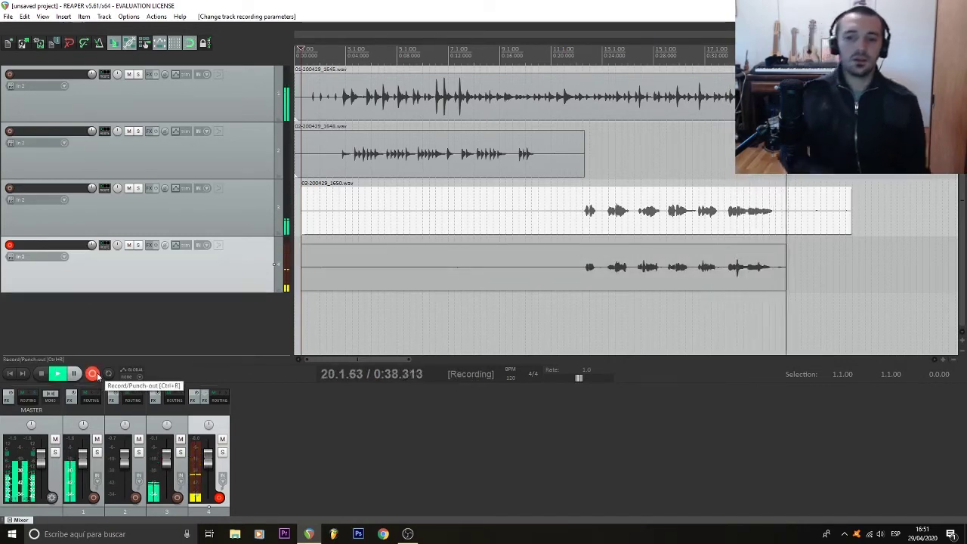
left_click(93, 374)
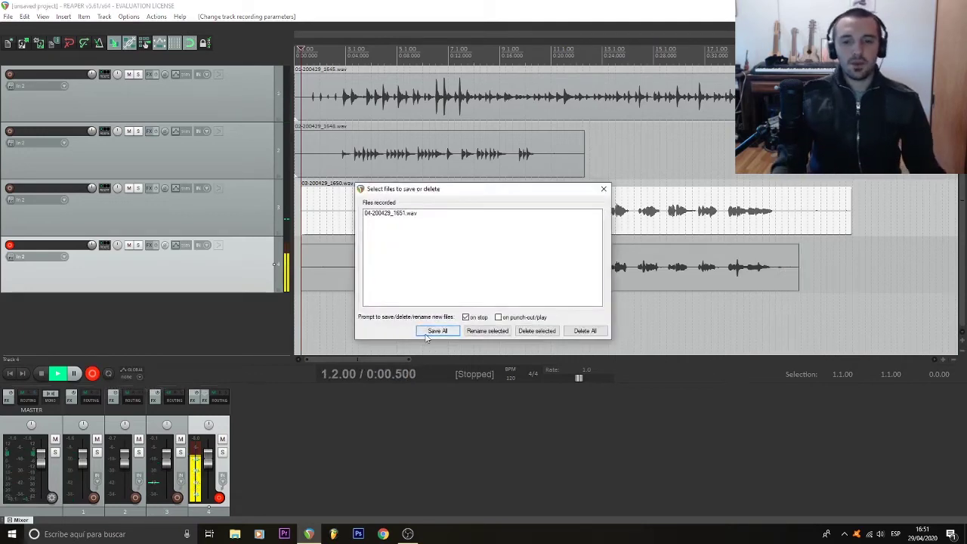
left_click(378, 329)
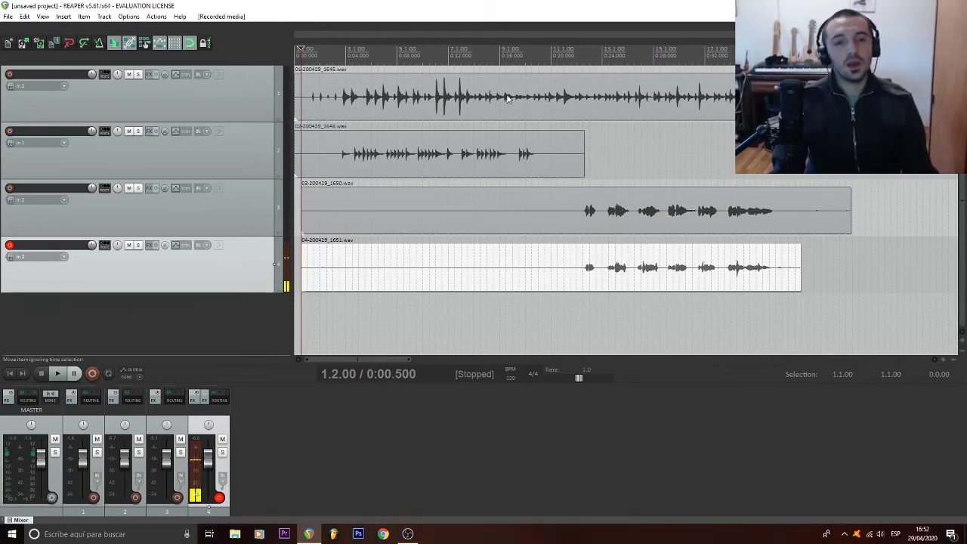
left_click(10, 246)
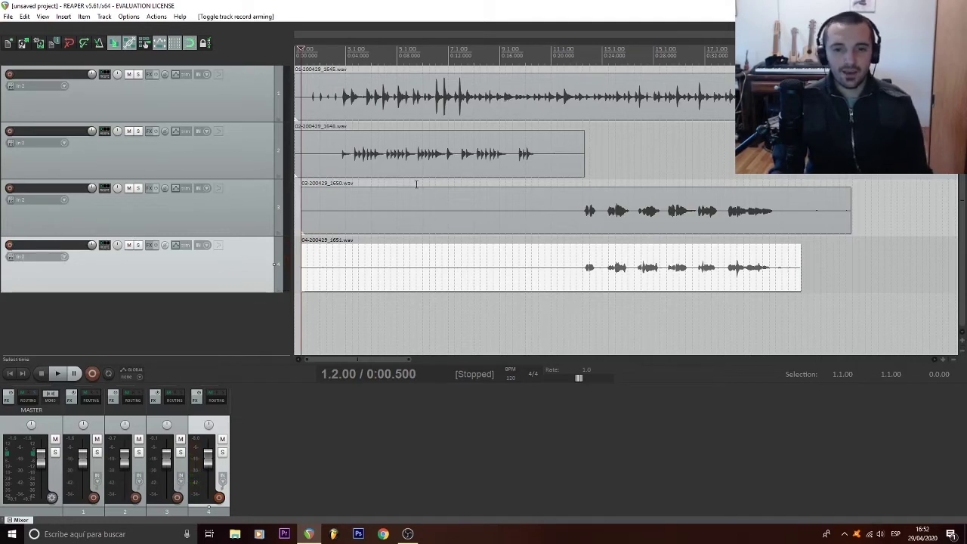
- Save the project as "Flaca" in the Clase de Reaper folder on drive F:
left_click(7, 17)
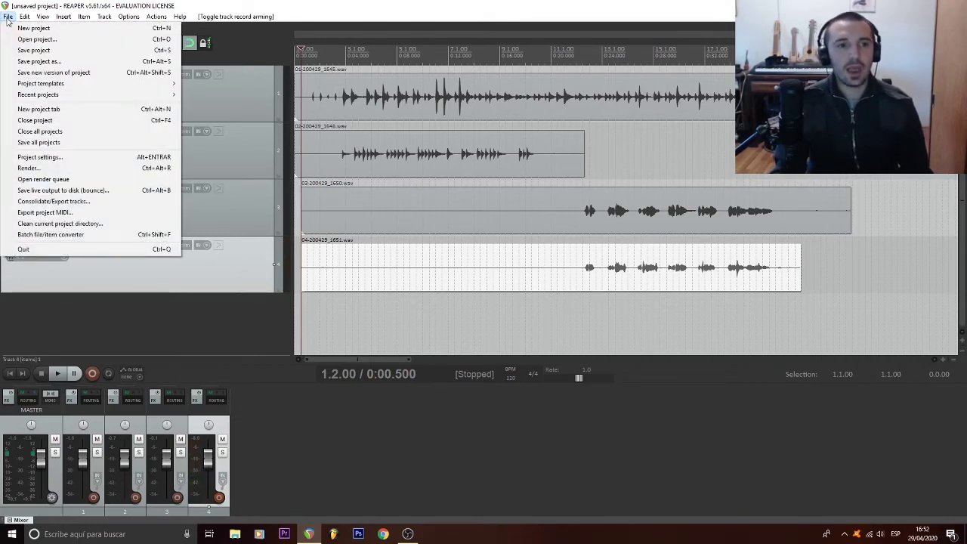
left_click(34, 50)
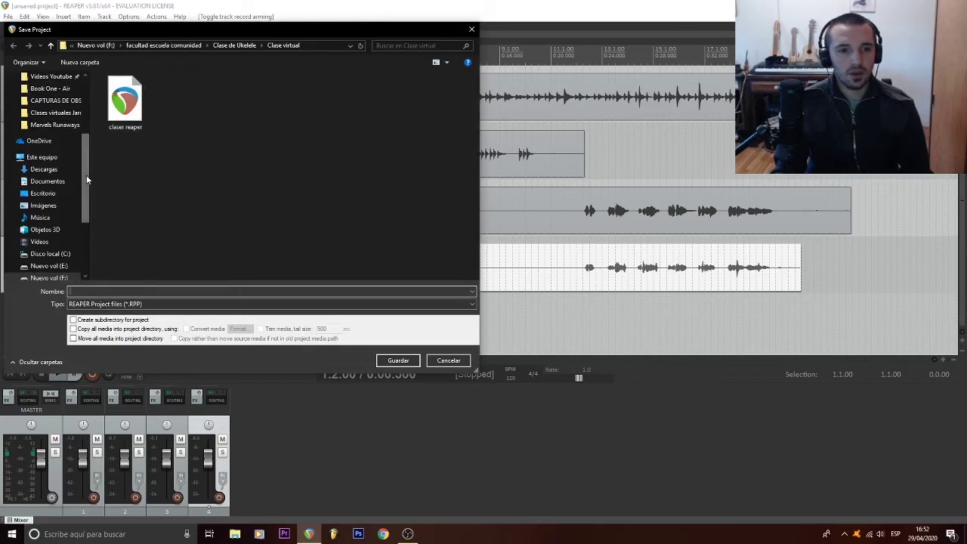
mouse_move(86, 175)
left_mouse_down()
mouse_move(86, 163)
mouse_move(86, 192)
left_mouse_up()
left_click(64, 242)
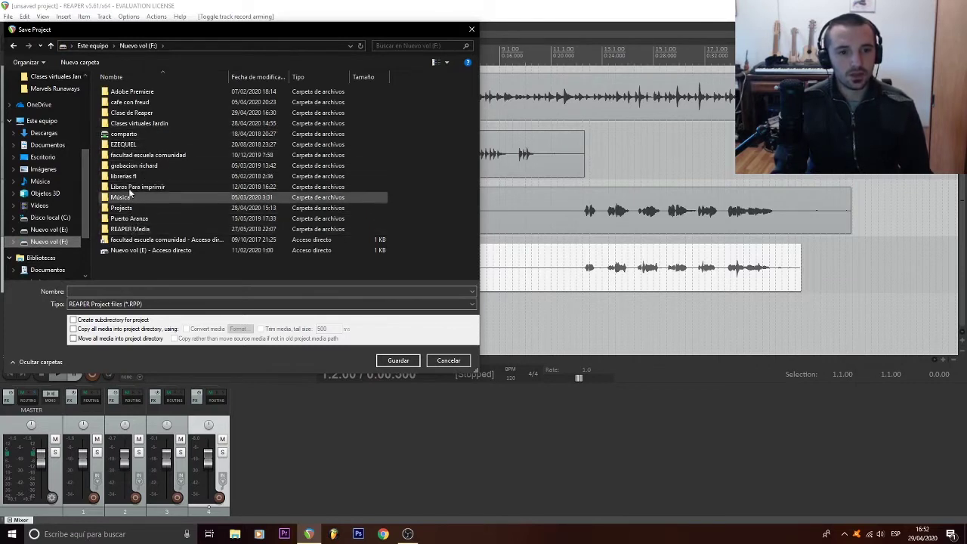
double_click(133, 112)
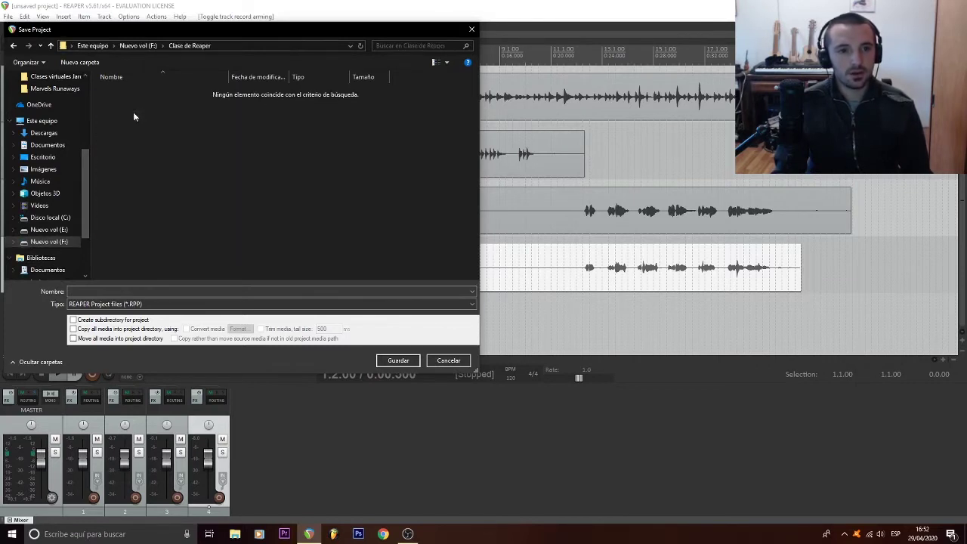
left_click(136, 292)
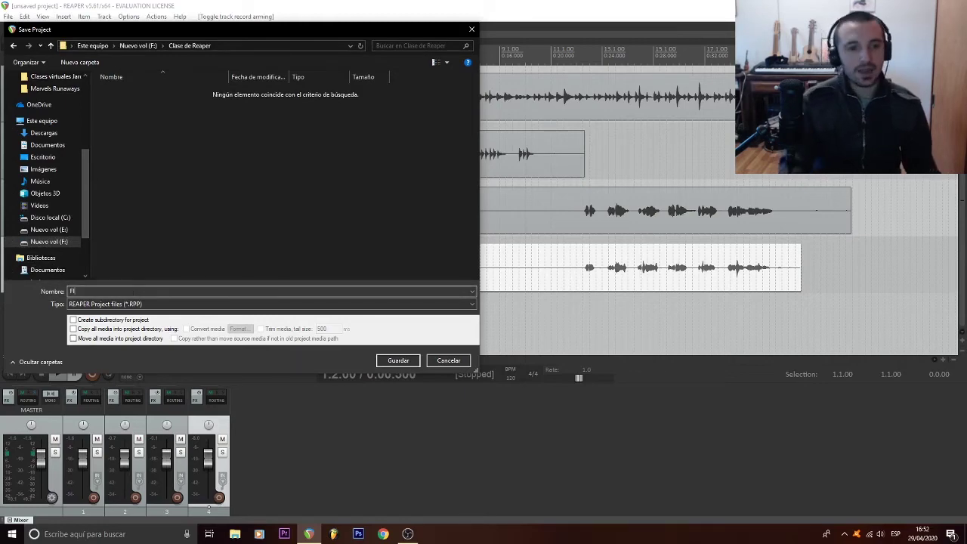
key("Return")
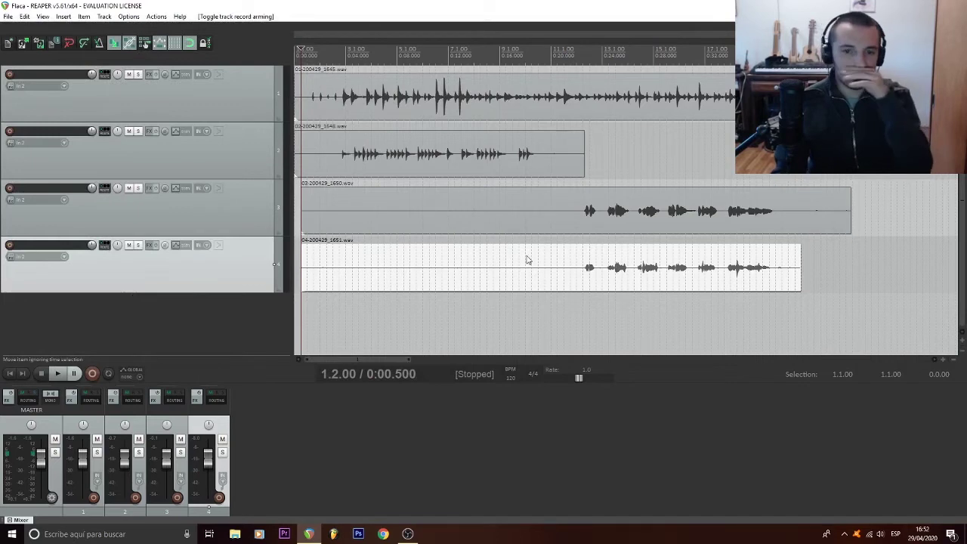
key("Tab")
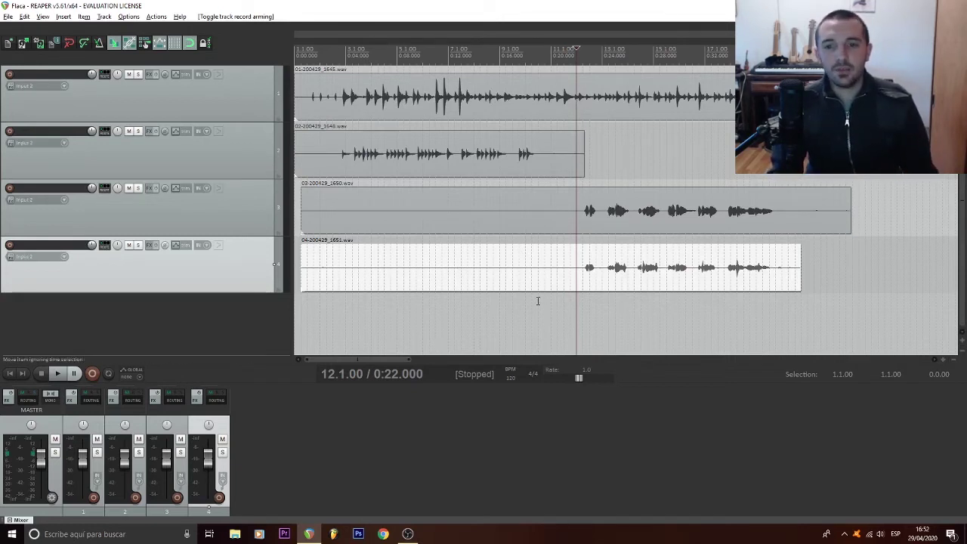
left_click(65, 74)
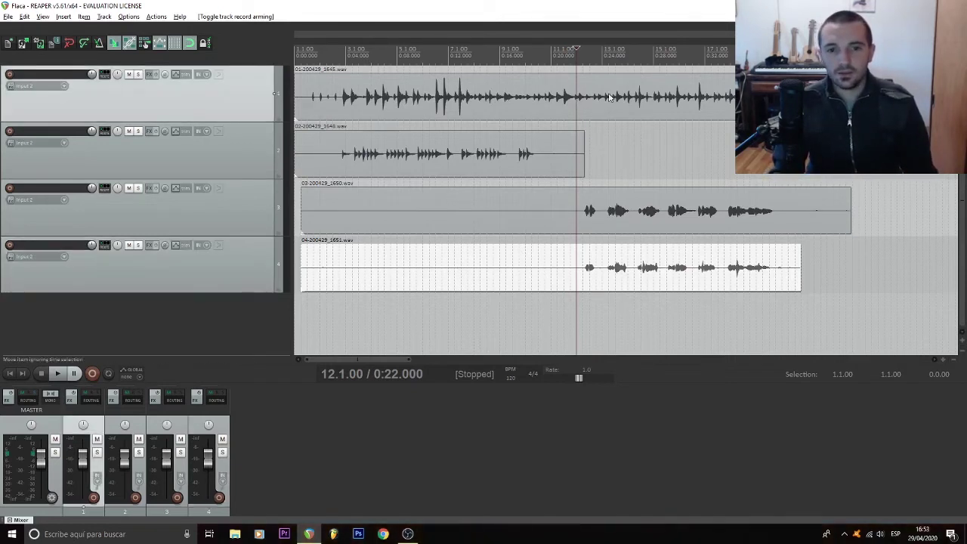
left_click(693, 281)
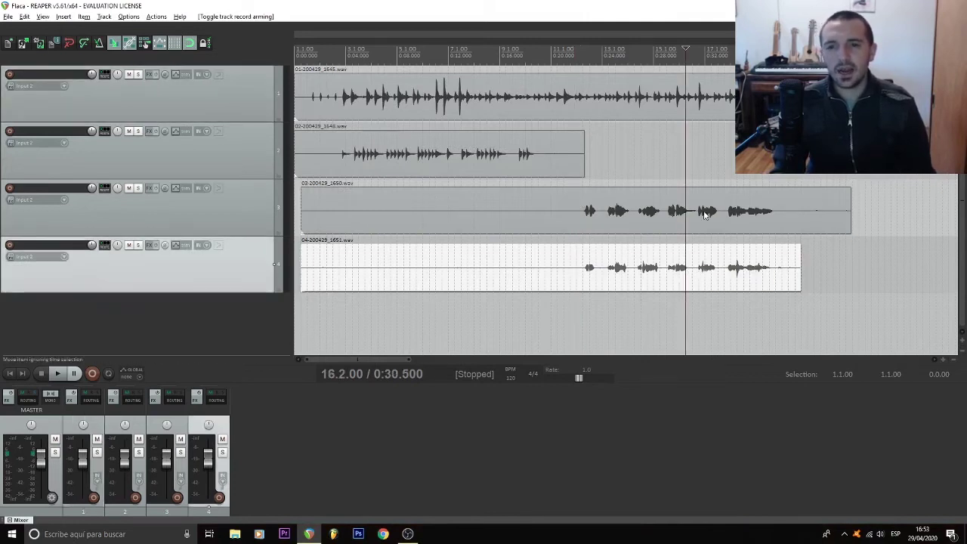
left_click(705, 215)
left_click(257, 98)
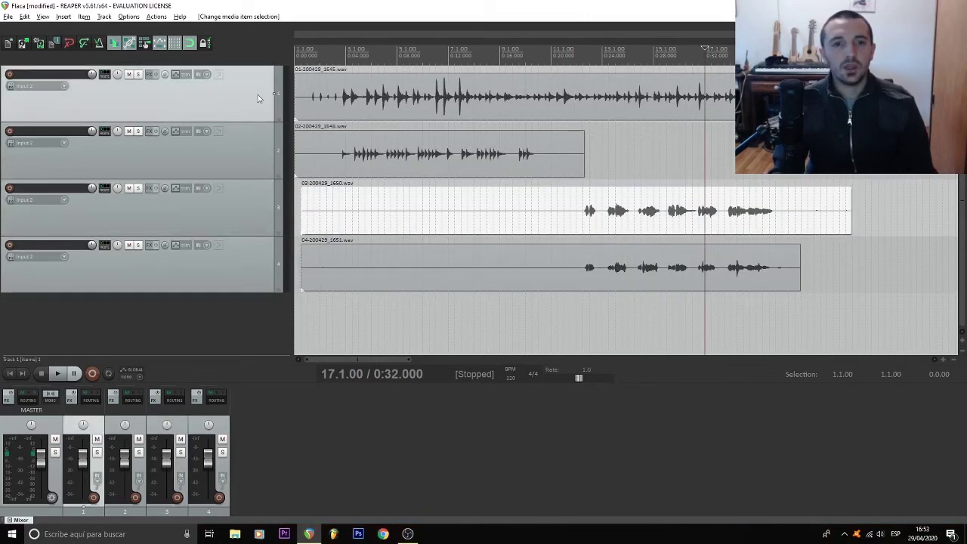
- Name the first track "Ukelele base" and the second track "Punteo"
double_click(64, 75)
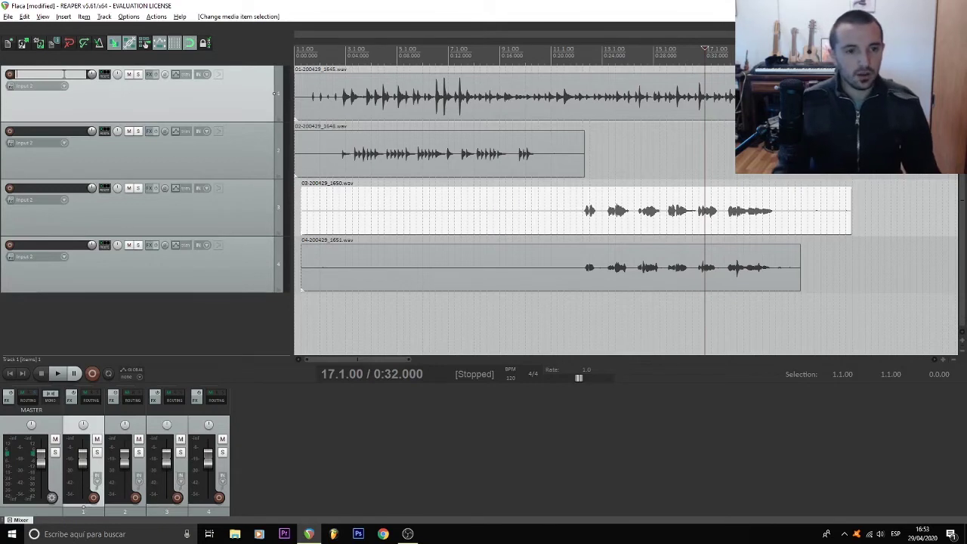
left_click(21, 136)
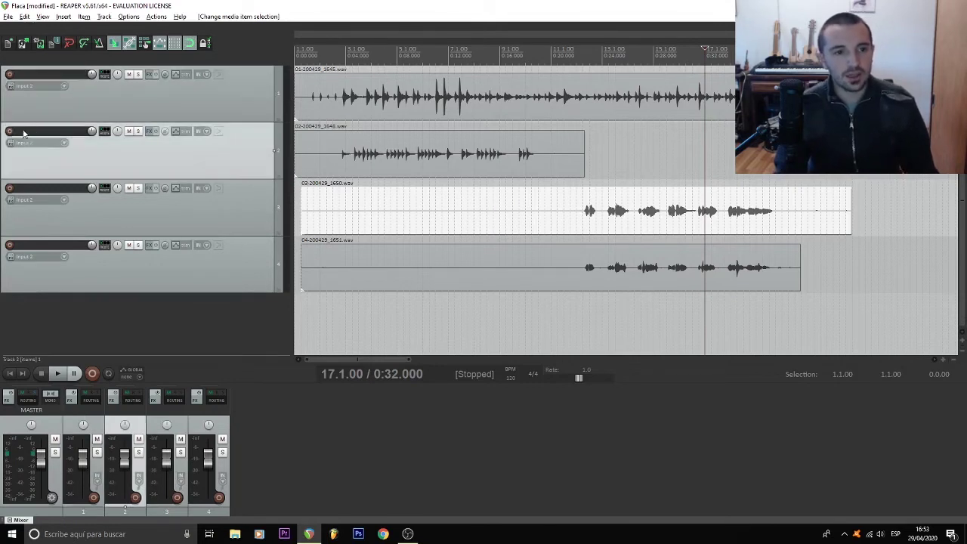
double_click(48, 73)
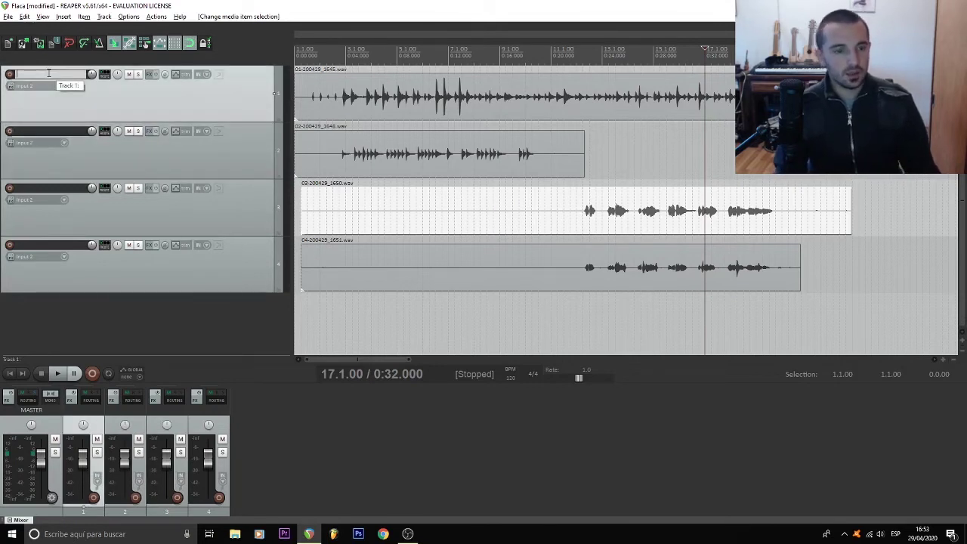
type("Ukelele bas")
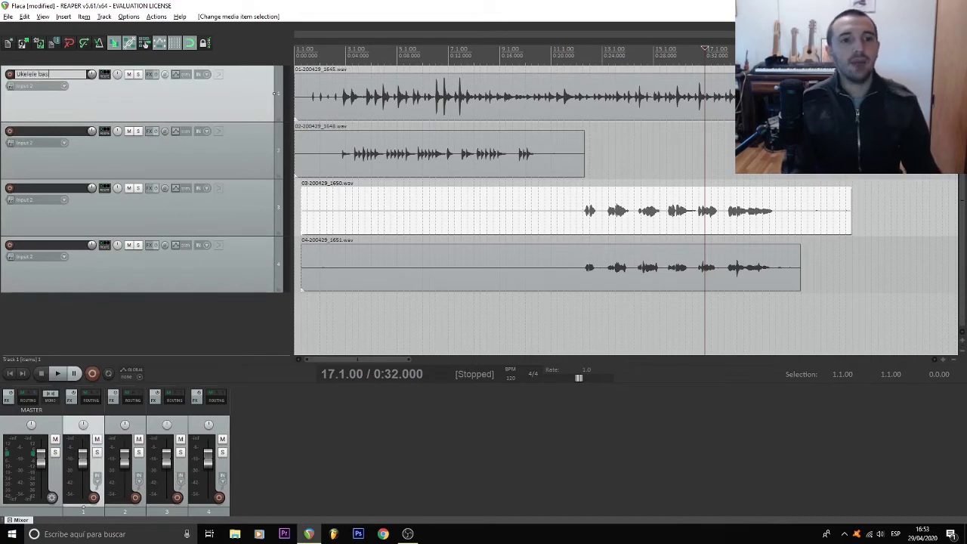
type("e")
key("Return")
double_click(42, 131)
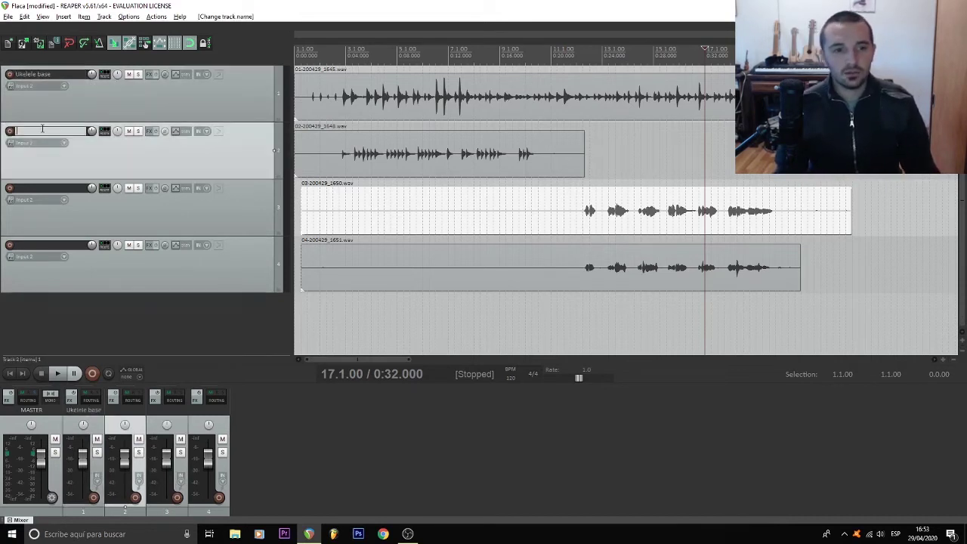
type("Punteo")
key("Return")
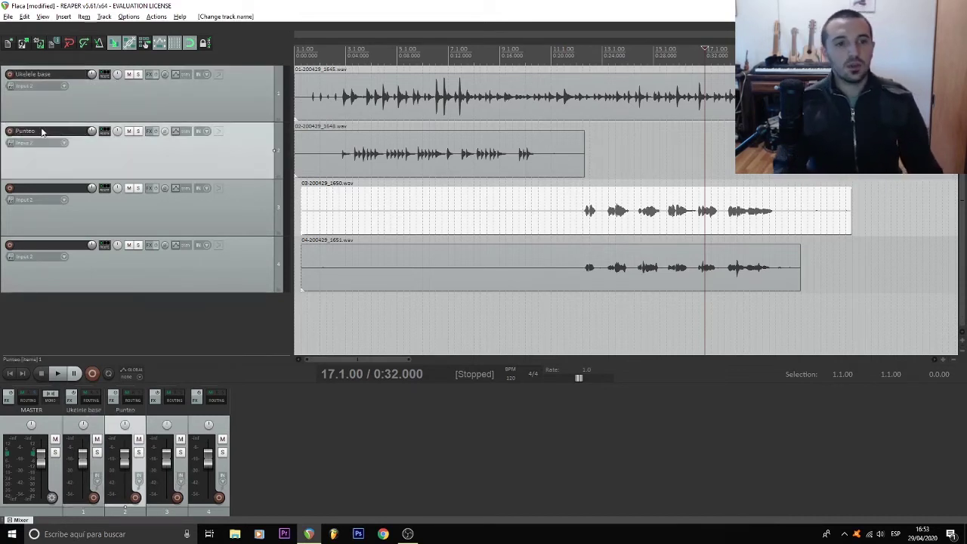
- Name the third track "Voz aguda" and the fourth track "Voz grave"
double_click(67, 188)
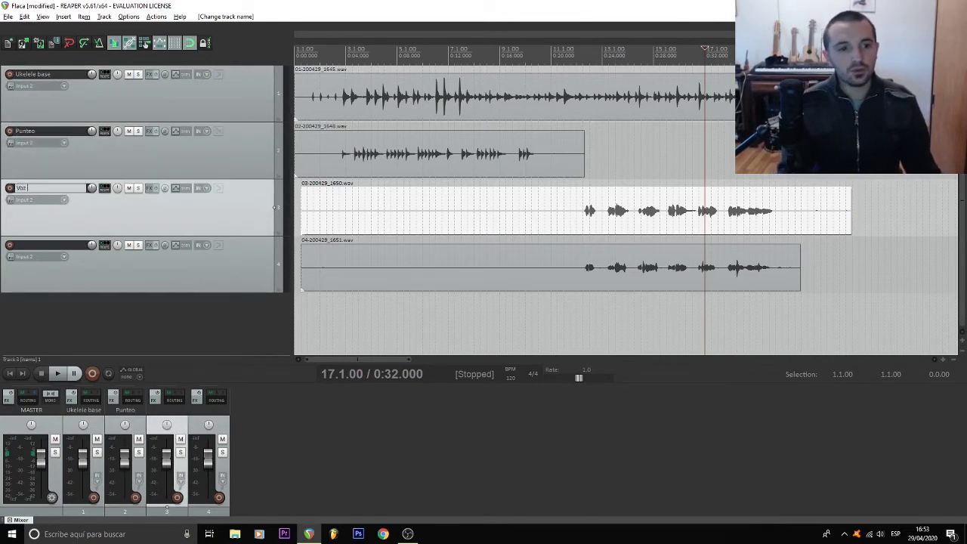
key("Return")
double_click(62, 246)
type("Voz")
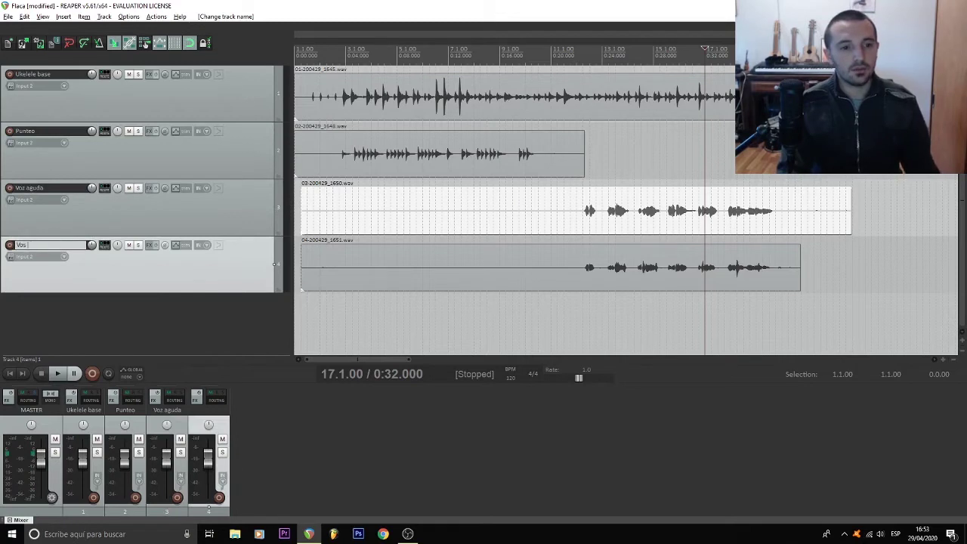
type(" grave")
key("Return")
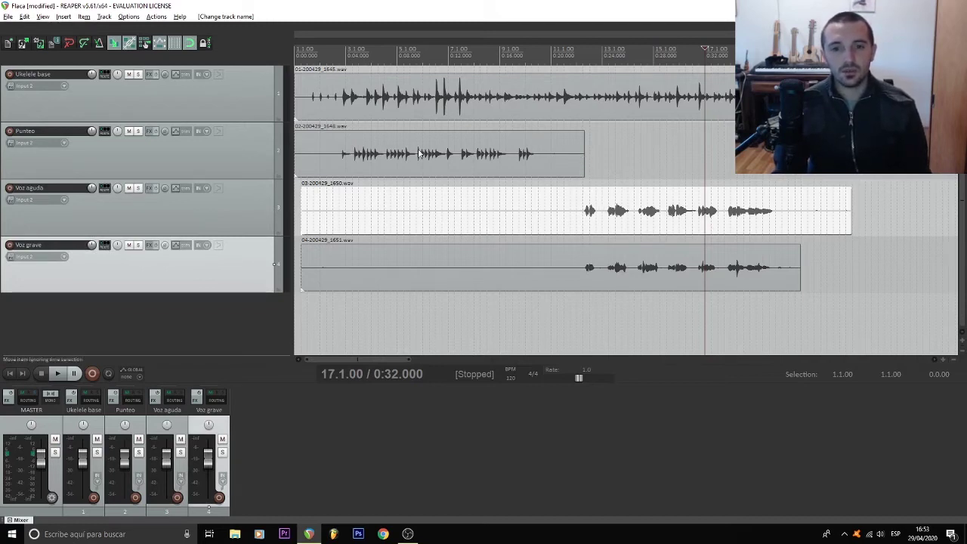
- Split the Voz aguda recording at 12.1.00, just before the singing starts, and delete the silent first part
left_click(299, 213)
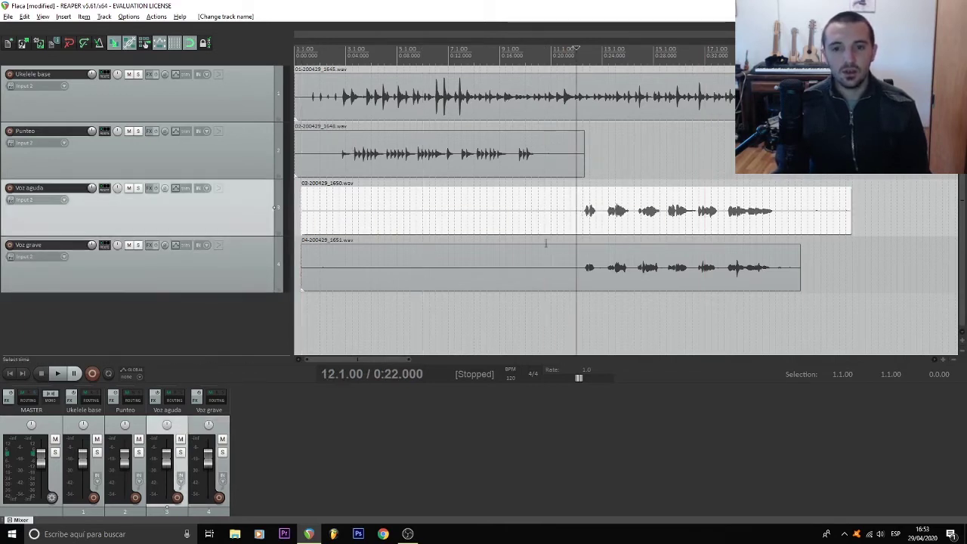
left_click(546, 245)
left_click(325, 255)
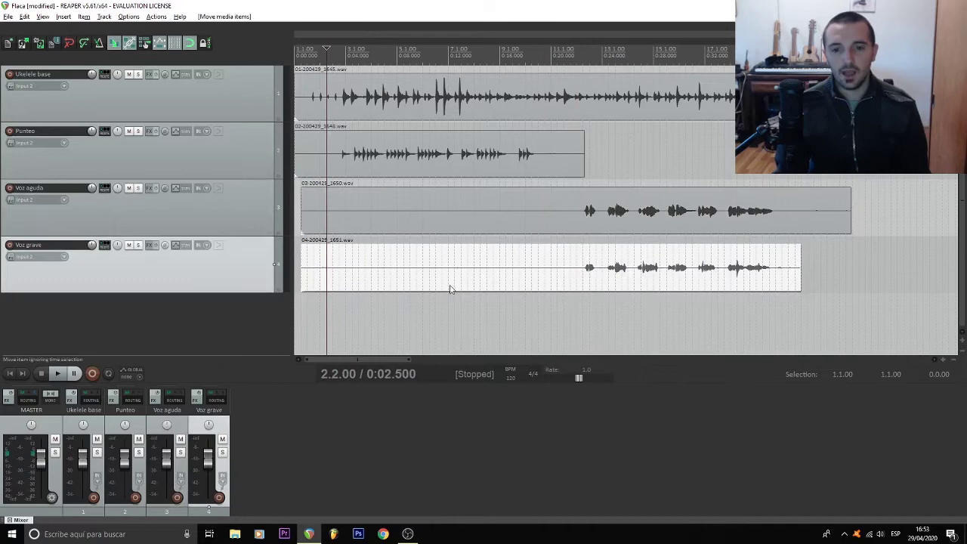
left_click(579, 214)
scroll(579, 223, "up", 5)
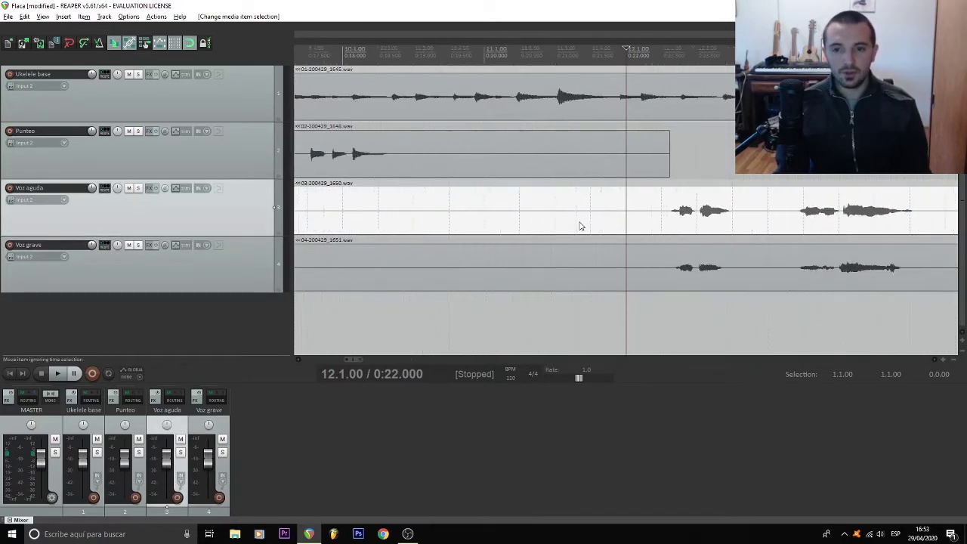
scroll(629, 213, "up", 2)
scroll(628, 213, "down", 10)
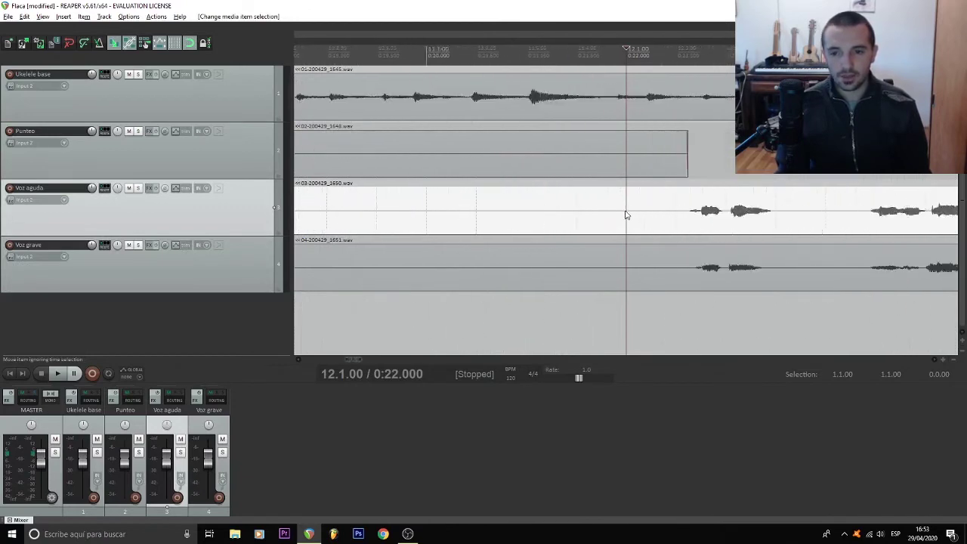
scroll(615, 214, "up", 3)
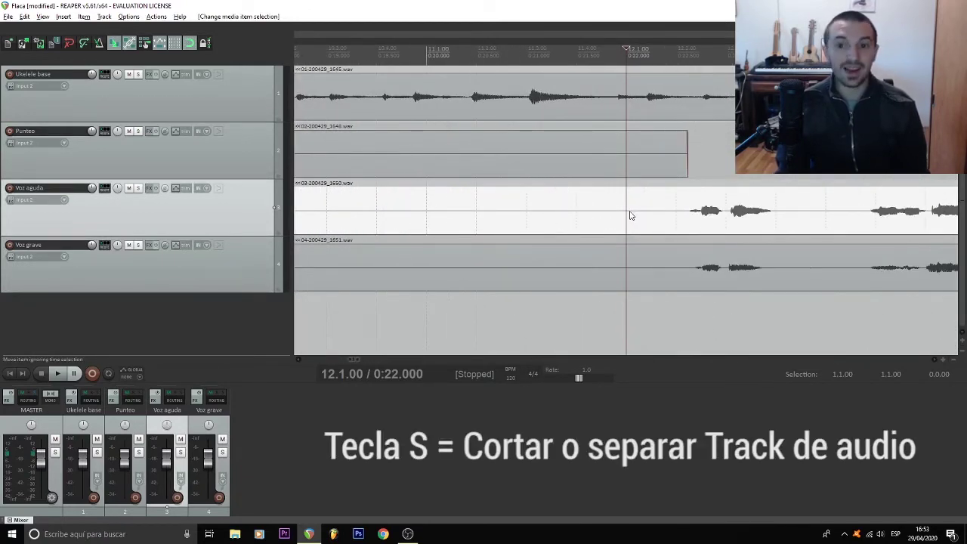
key("s")
scroll(626, 213, "down", 8)
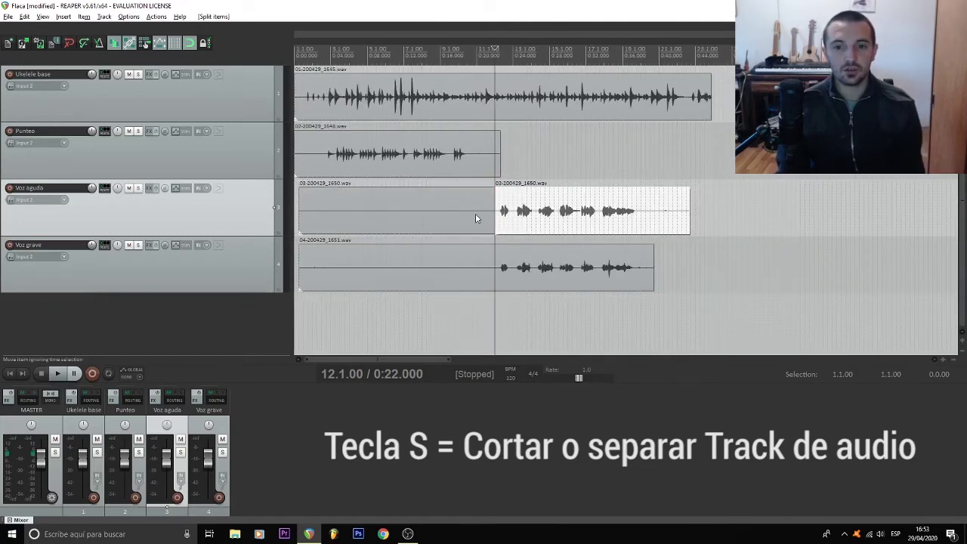
left_click(476, 218)
key("Delete")
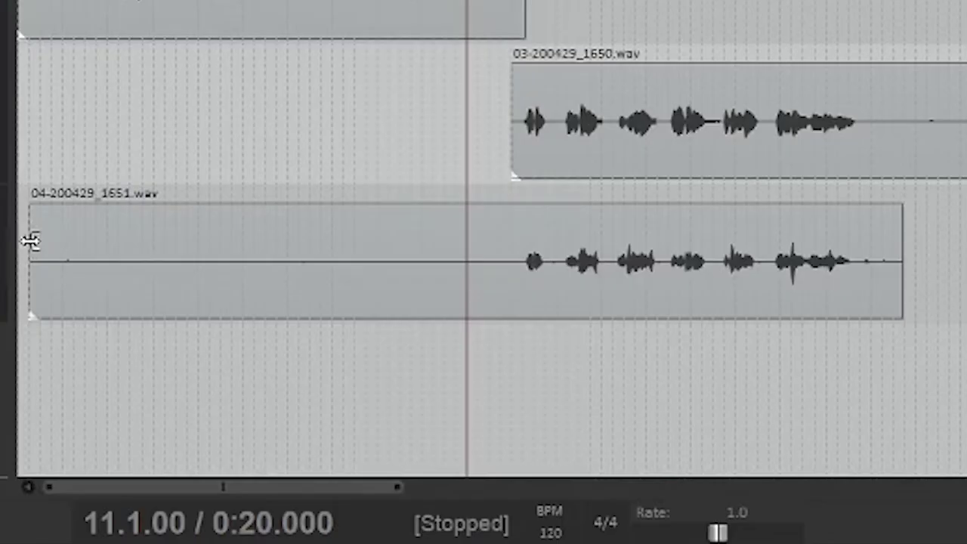
- Trim the start of the Voz grave recording to 12.1.00 and trim the ends of both vocal recordings to just after the last phrase
left_click_drag(30, 241, 496, 265)
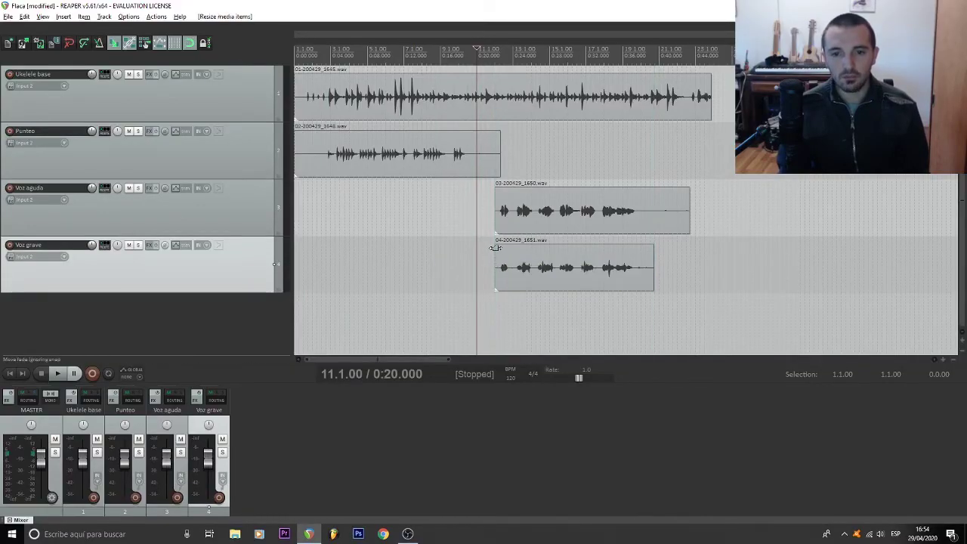
left_click_drag(650, 275, 636, 277)
left_click_drag(688, 225, 638, 224)
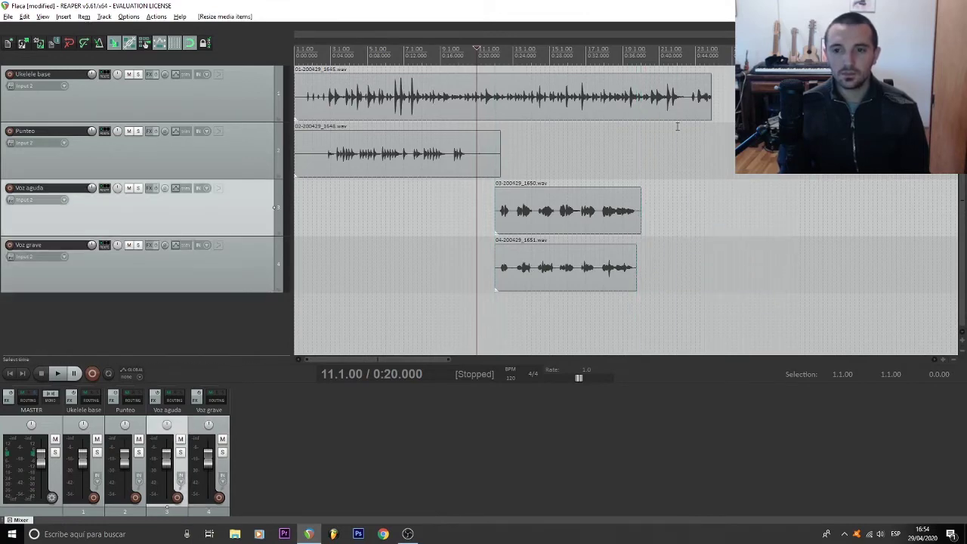
- Play the end of the Ukelele base recording and trim off the unwanted tail after the last strum
left_click(697, 102)
scroll(695, 136, "up", 5)
key("space")
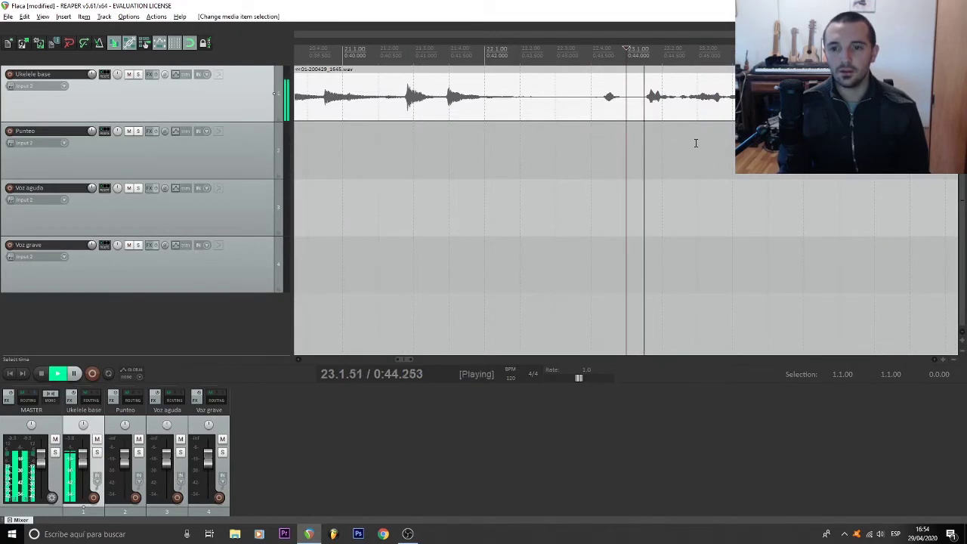
scroll(727, 124, "down", 5)
key("space")
key("space")
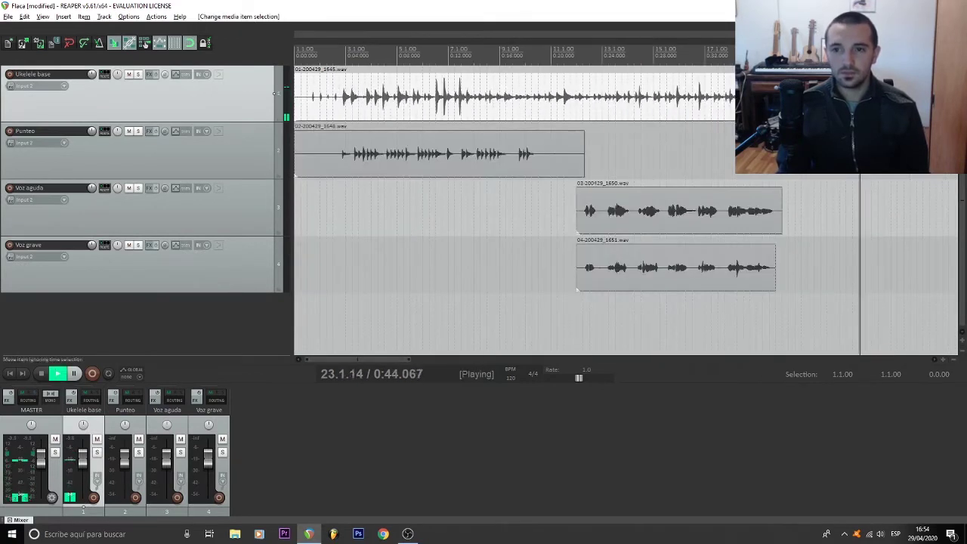
key("space")
left_click_drag(886, 317, 866, 318)
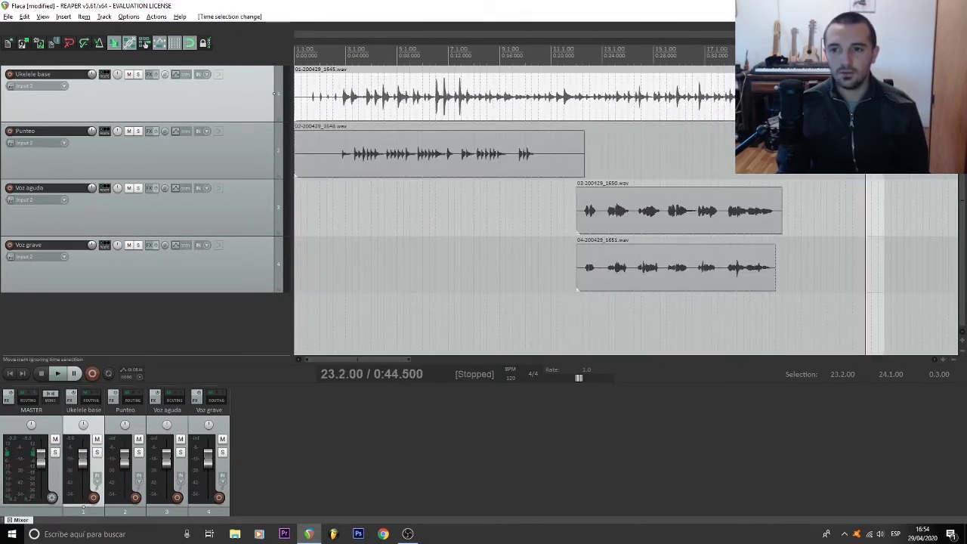
left_click_drag(886, 99, 866, 98)
- Split the Punteo recording at 2.4.00, just before its first note, and delete the silent beginning
left_click(338, 158)
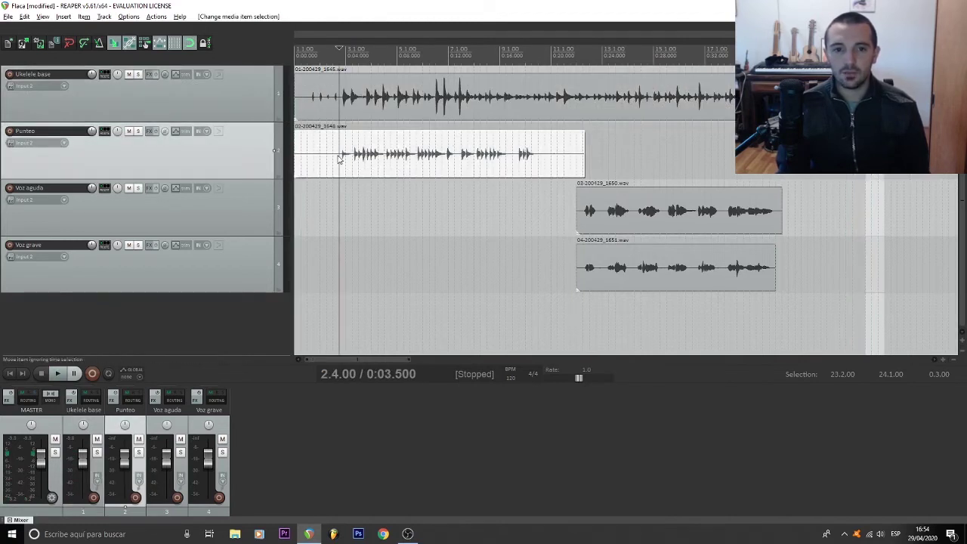
key("s")
left_click(326, 155)
key("Delete")
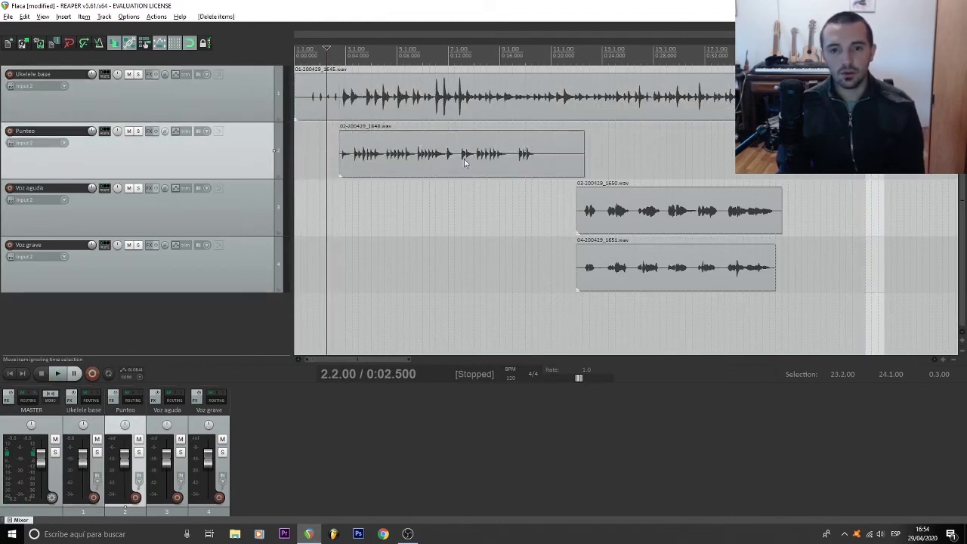
- Split the Punteo recording at 10.3.00, after its last note, and delete the silent ending
left_click(537, 159)
key("s")
left_click(558, 159)
key("Delete")
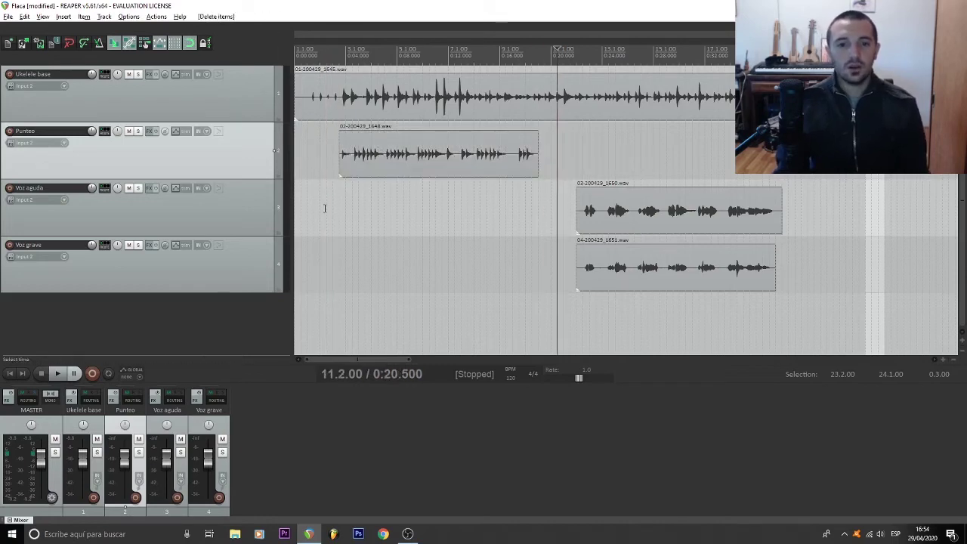
- Play the arrangement from 1.1.00 to check the trimmed recordings together
left_click(318, 207)
left_click(313, 207)
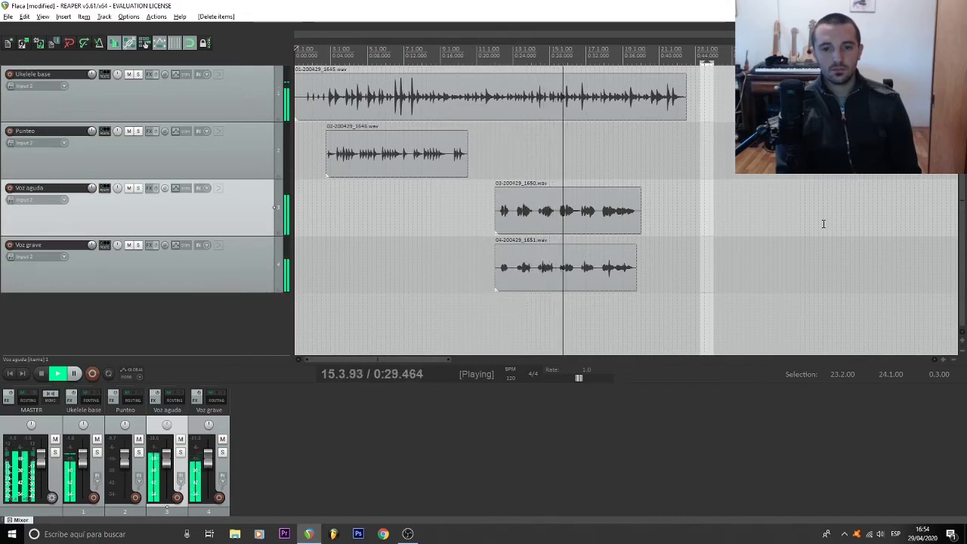
scroll(824, 224, "up", 3)
key("space")
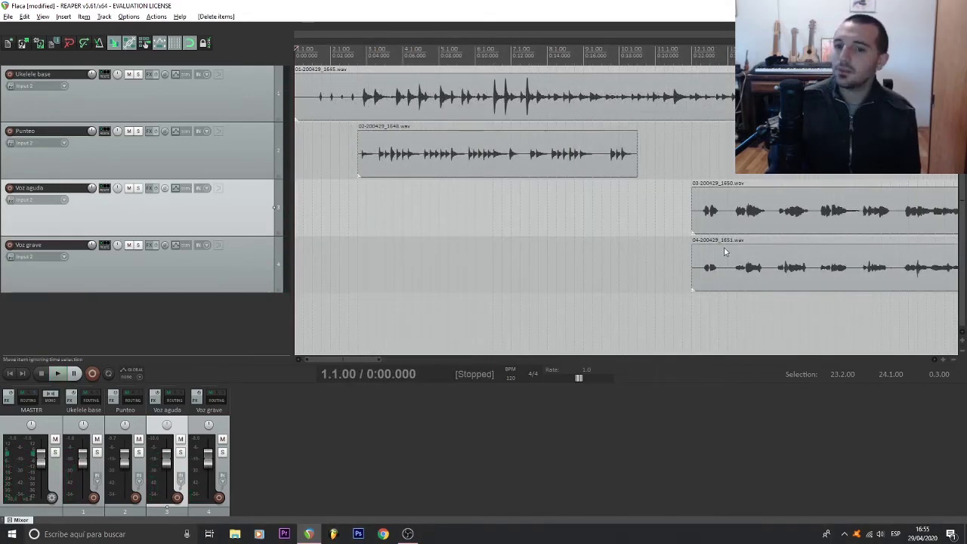
scroll(762, 215, "down", 2)
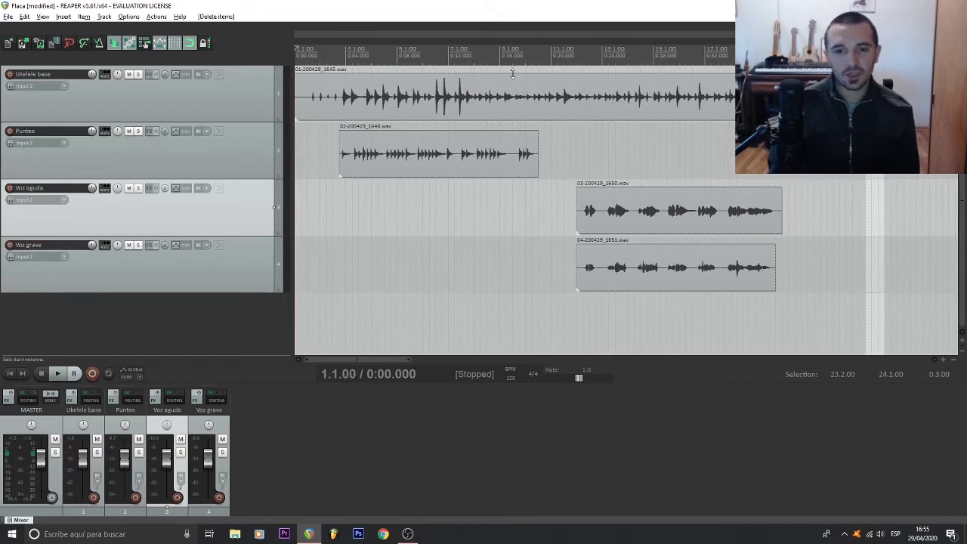
- Play the start of the Punteo recording from 2.4.00 to check its first note's timing against the base ukulele
left_click(353, 159)
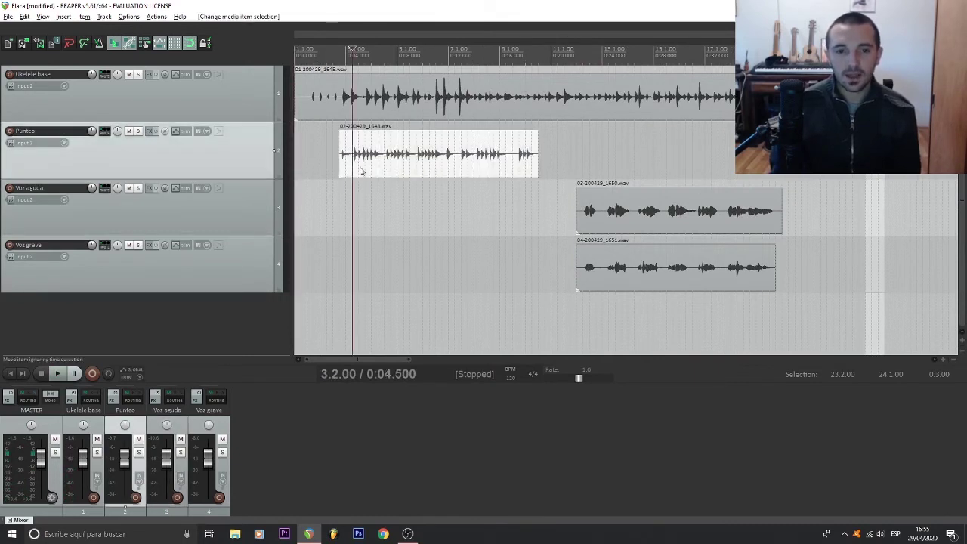
scroll(521, 184, "up", 5)
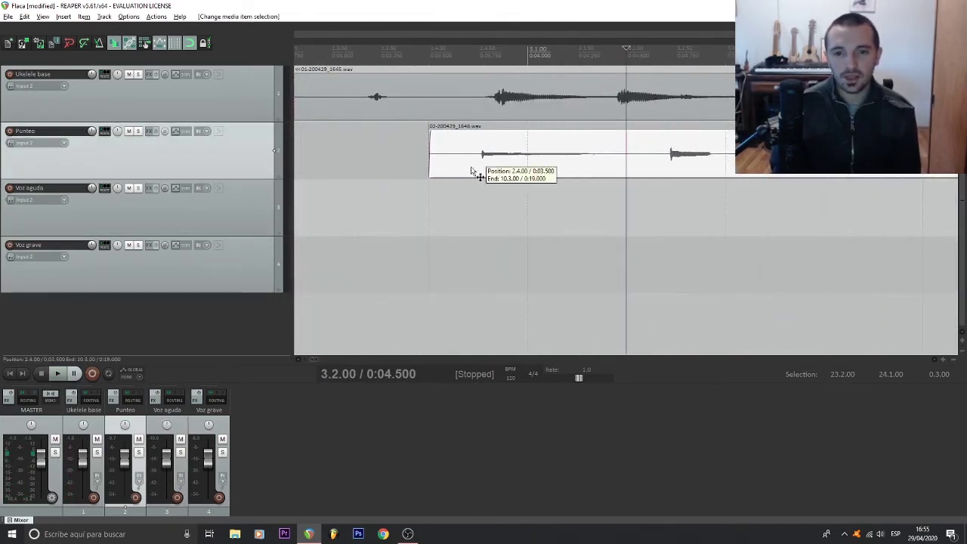
left_click(472, 170)
key("space")
key("space")
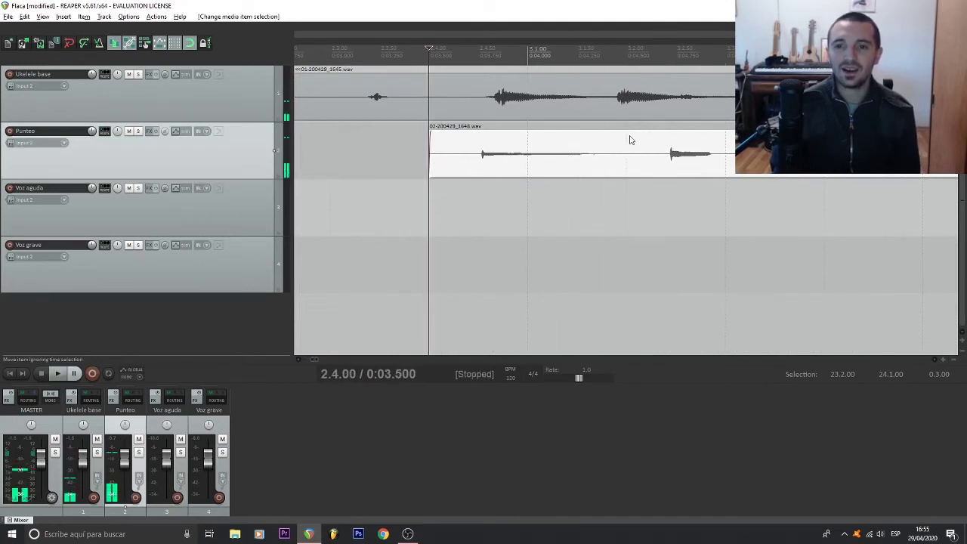
key("space")
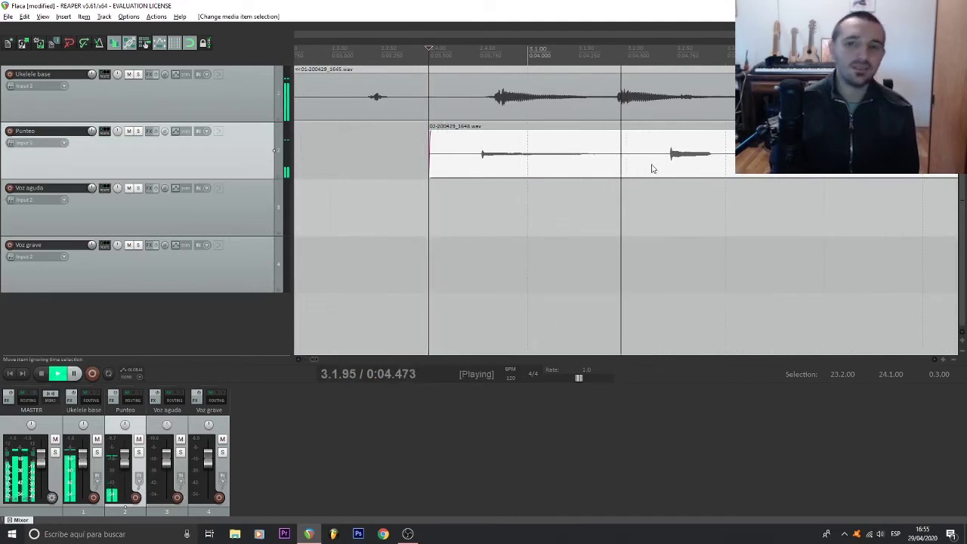
key("space")
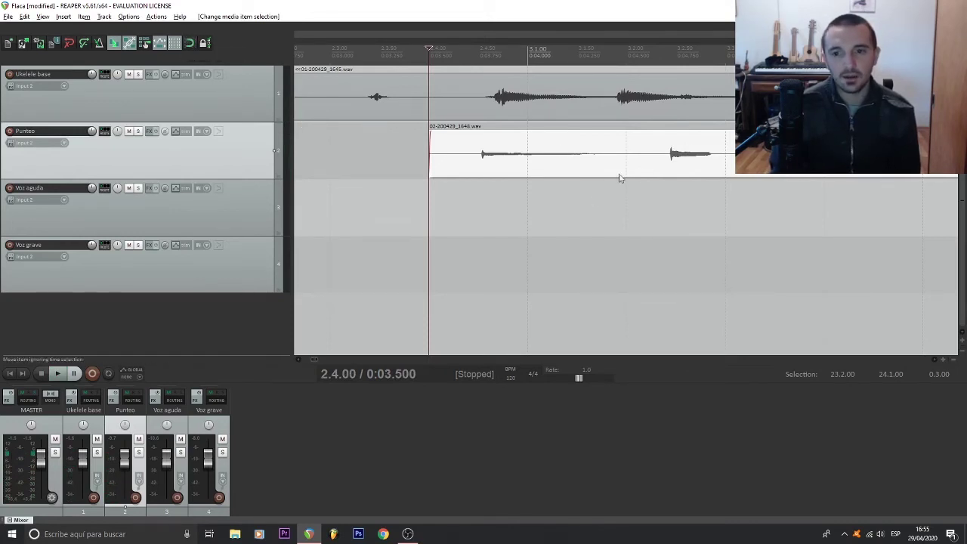
- Split the Punteo recording at 3.2.19, between its first two notes, and shift the first-note piece slightly later to overlap the next piece
left_click(646, 165)
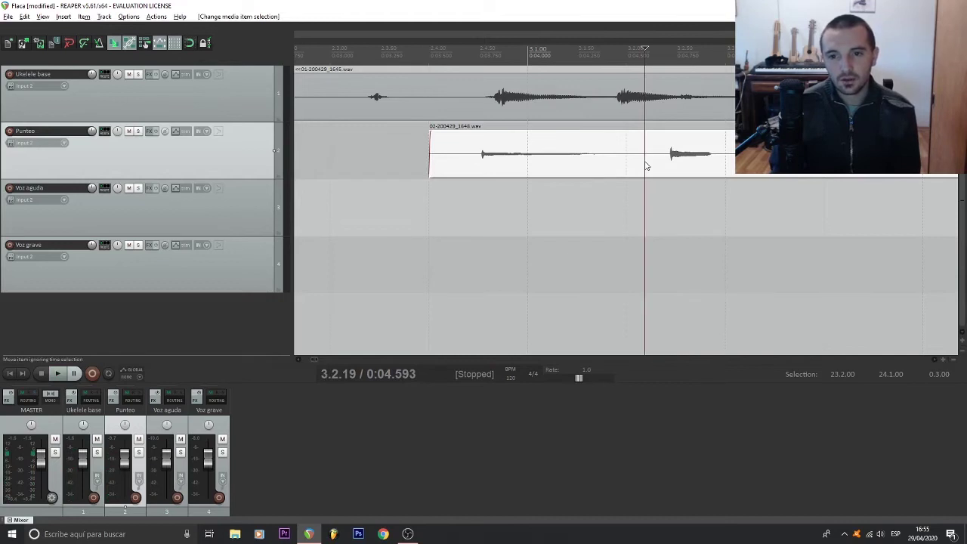
key("s")
left_click_drag(480, 173, 508, 171)
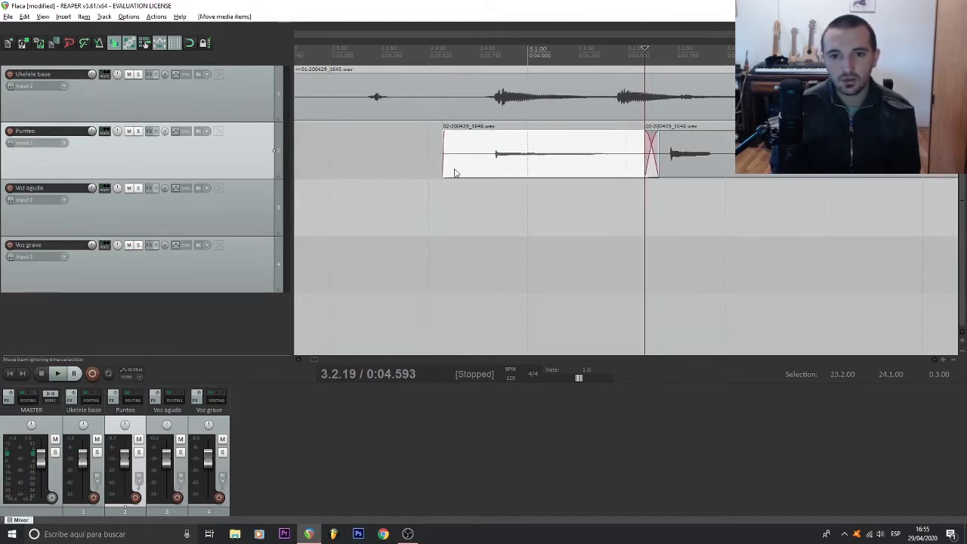
- Play the shifted Punteo note from 2.4.24 to check its timing with the base ukulele
left_click(453, 174)
key("space")
scroll(572, 169, "down", 8)
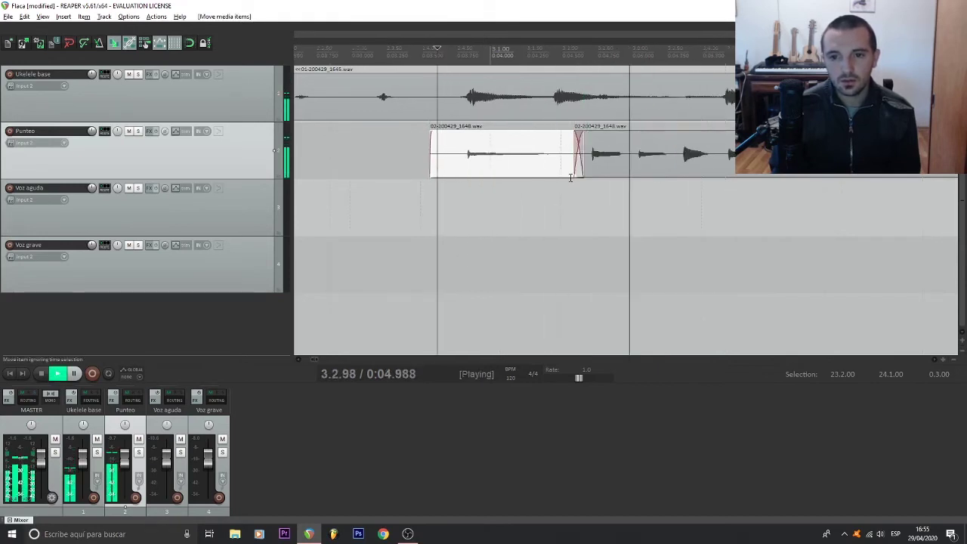
key("space")
scroll(642, 175, "down", 4)
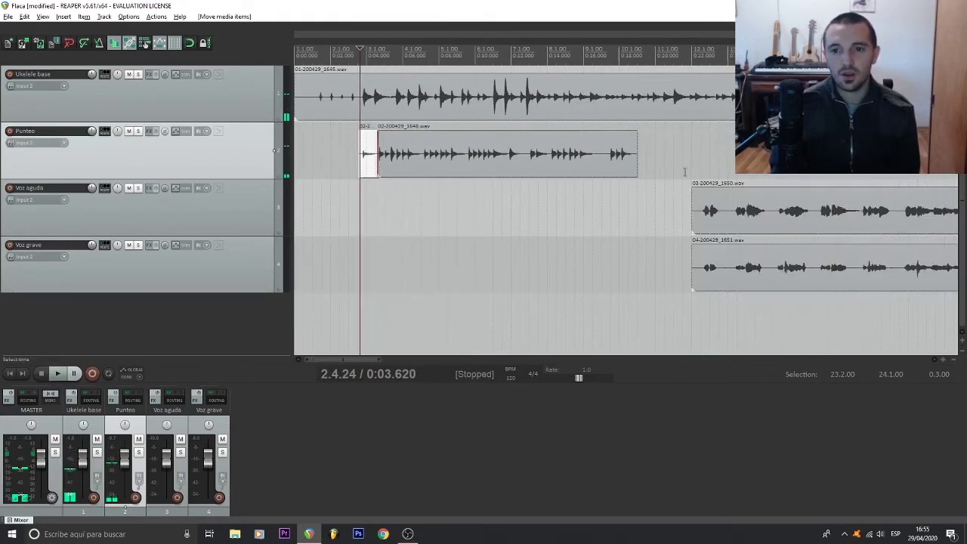
- Turn snapping to the grid back on
left_click(191, 47)
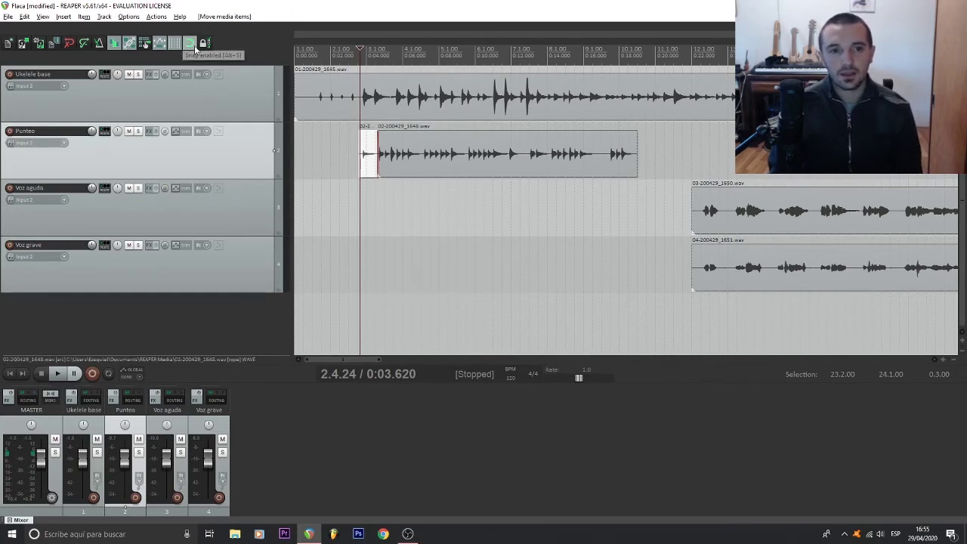
scroll(588, 185, "up", 5)
mouse_move(659, 166)
left_mouse_down()
mouse_move(471, 168)
mouse_move(667, 173)
mouse_move(654, 180)
left_mouse_up()
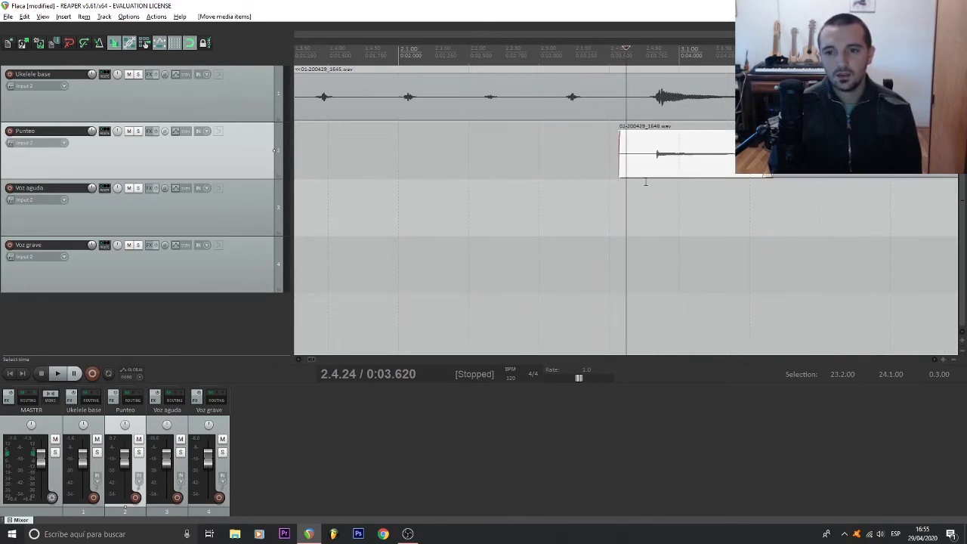
scroll(669, 224, "down", 5)
scroll(755, 238, "down", 4)
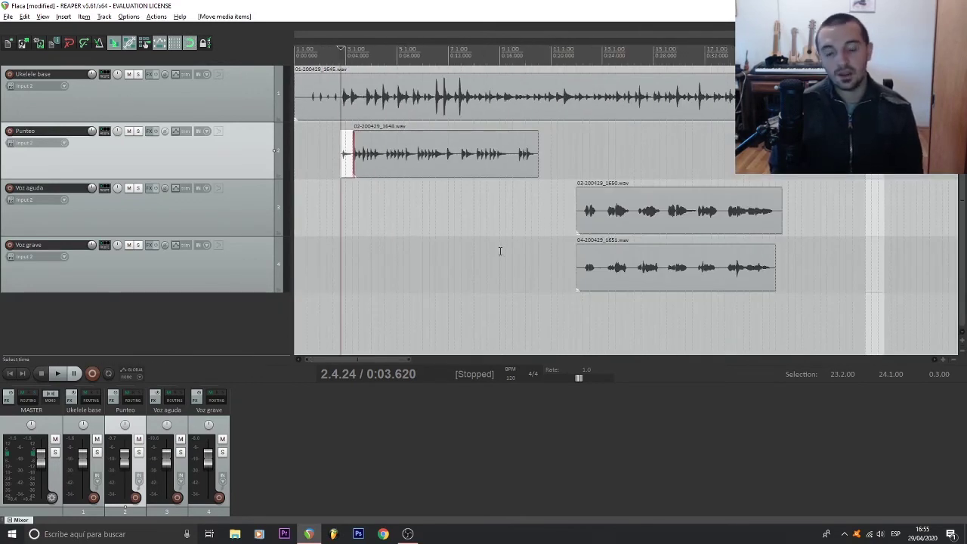
- Play the arrangement from 11.3.00 to listen to the balance between the two vocal tracks and the ukulele
left_click(583, 265)
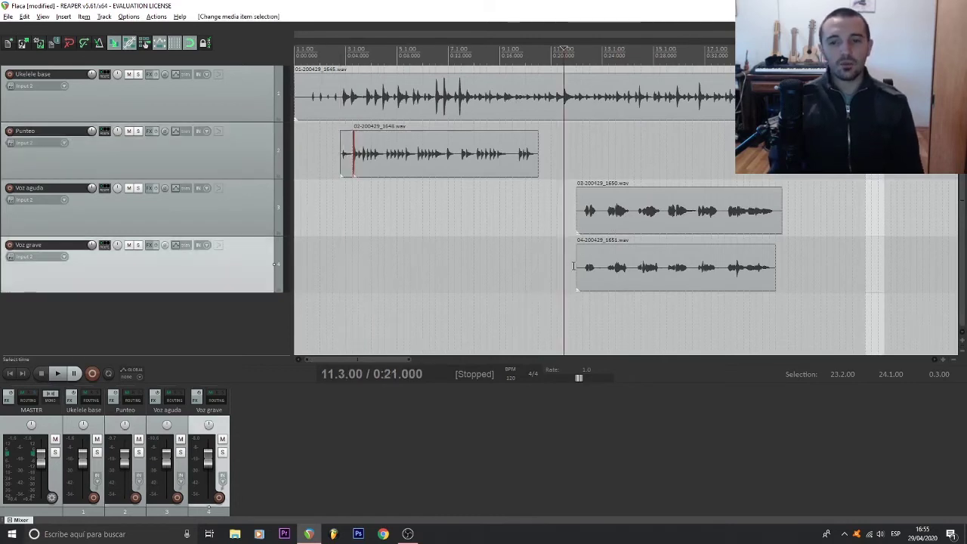
key("space")
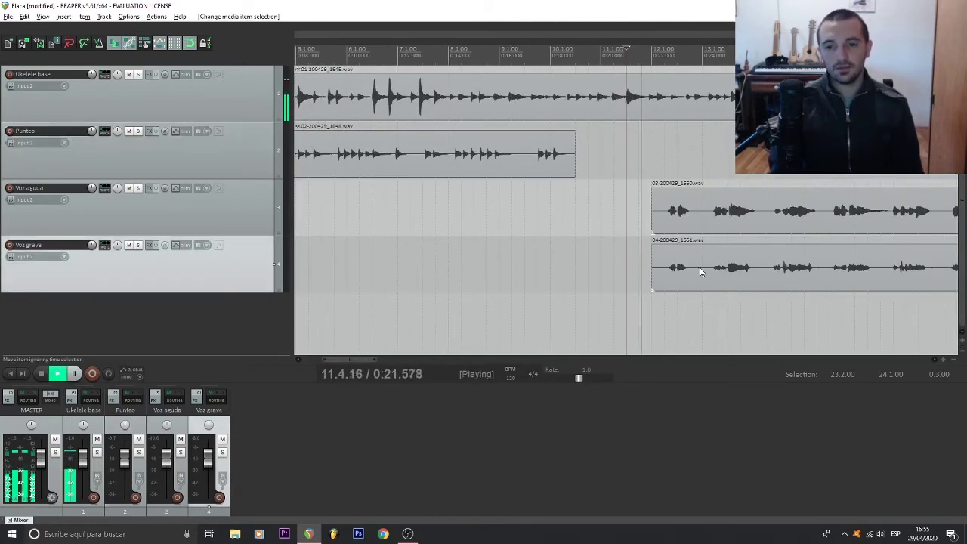
scroll(700, 269, "down", 4)
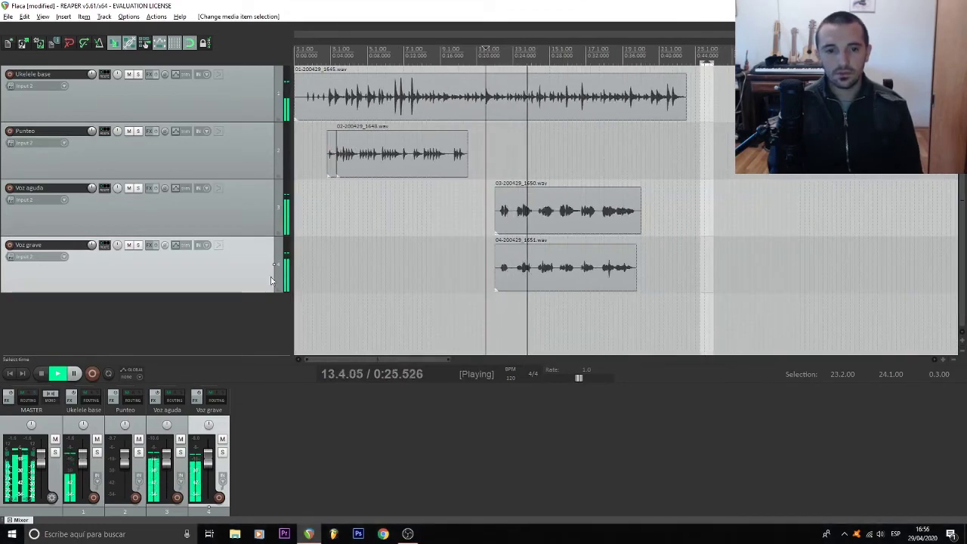
key("space")
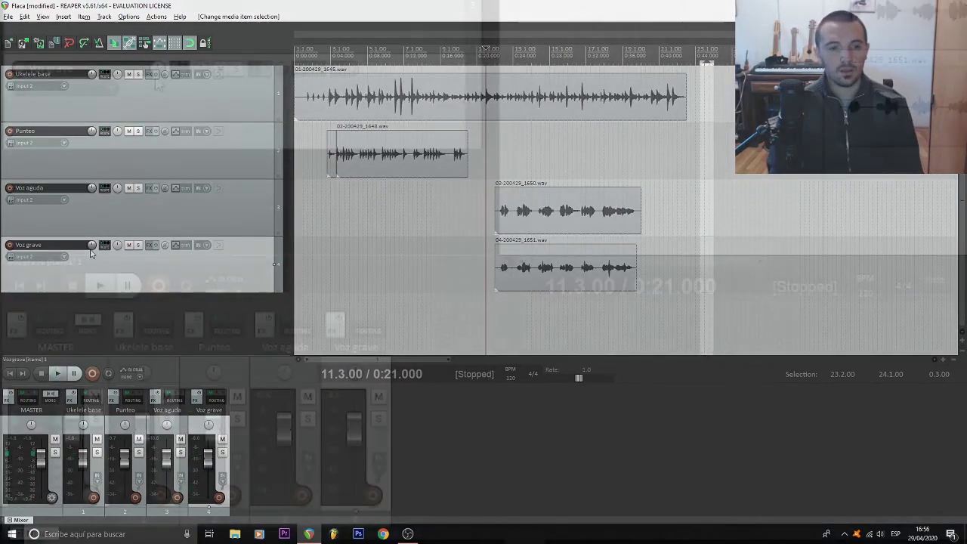
mouse_move(92, 250)
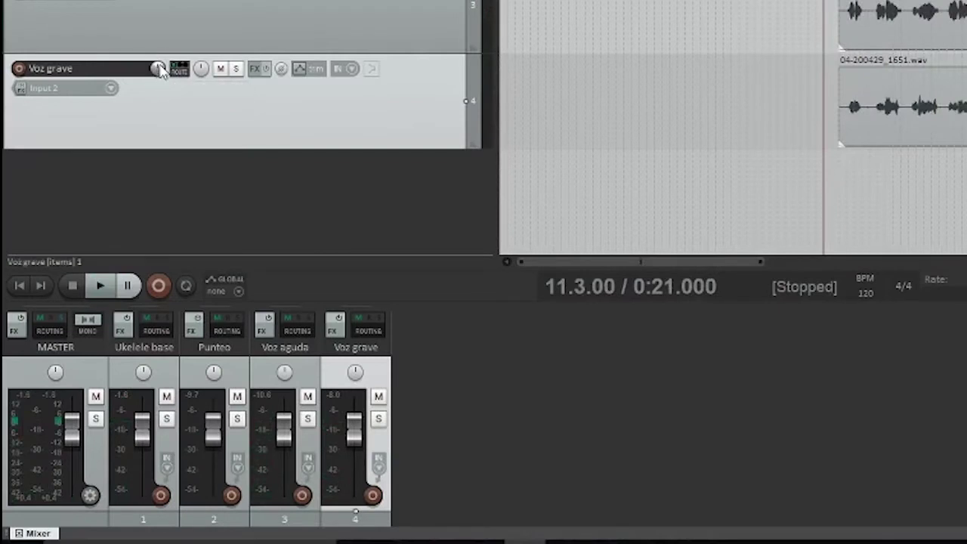
- Lower the Voz grave track's volume to -6.00 dB
mouse_move(355, 437)
left_mouse_down()
mouse_move(358, 461)
mouse_move(356, 425)
mouse_move(350, 470)
mouse_move(352, 432)
left_mouse_up()
mouse_move(158, 69)
left_mouse_down()
mouse_move(157, 94)
mouse_move(158, 73)
left_mouse_up()
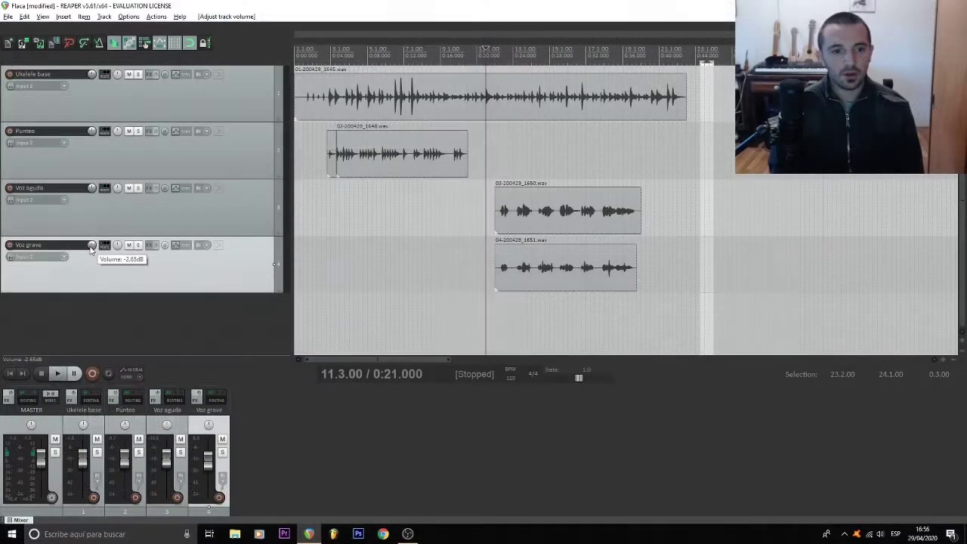
right_click(92, 247)
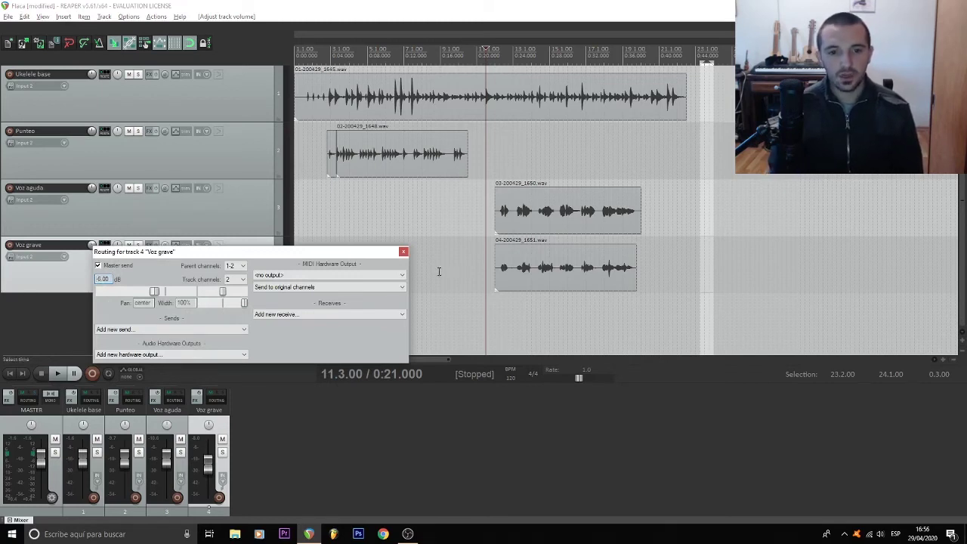
left_click(405, 252)
- Play the arrangement from 11.3.00 to check the lowered Voz grave against Voz aguda and the ukulele
key("space")
scroll(551, 283, "up", 3)
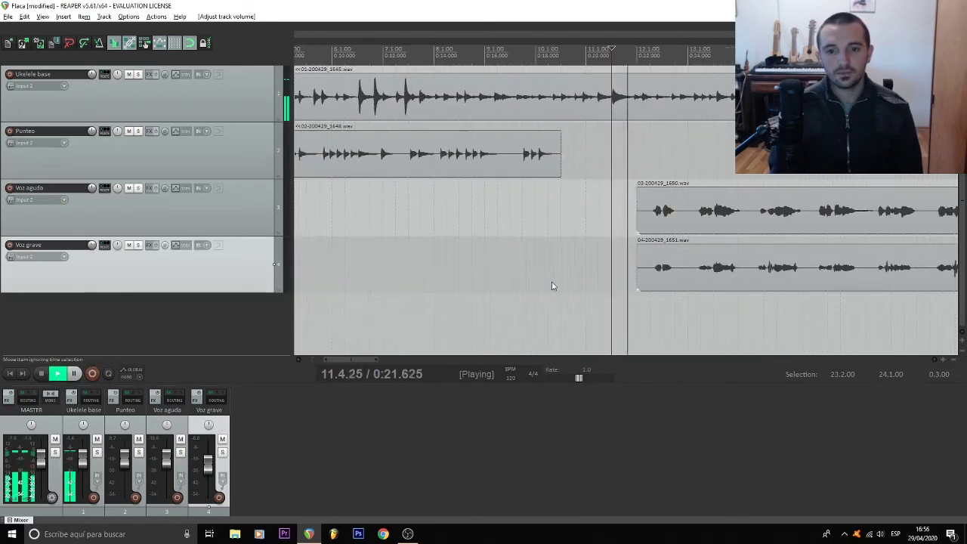
scroll(551, 284, "down", 3)
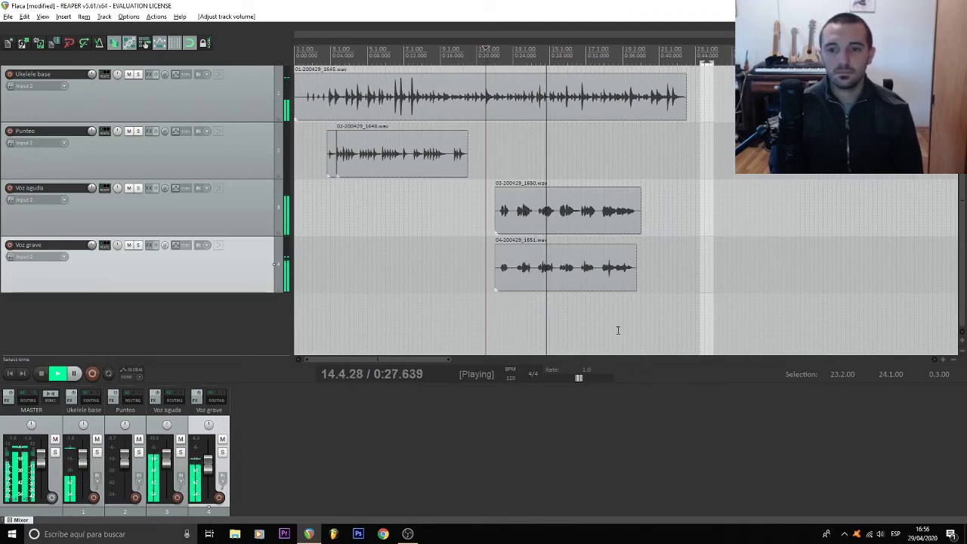
key("space")
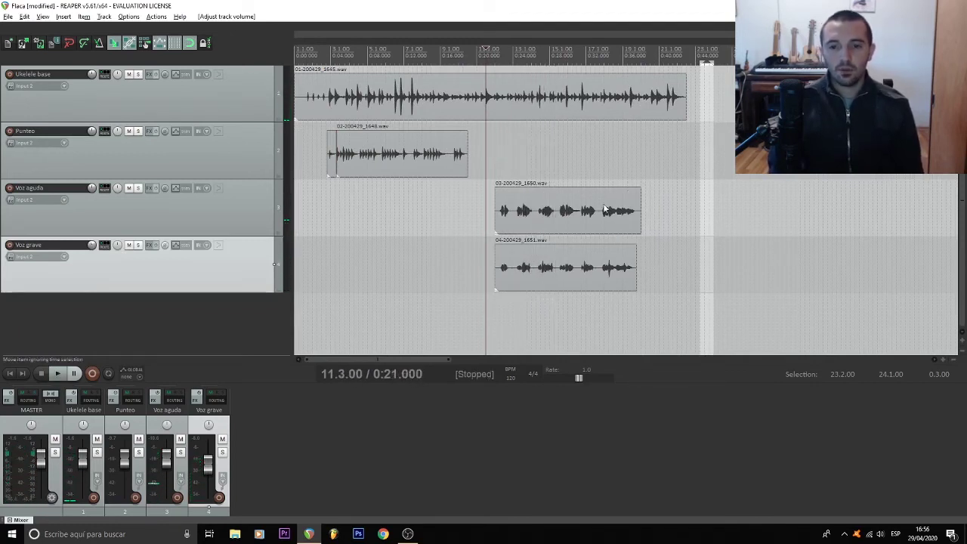
- Select the longer Punteo piece and play from 10.1.00 to hear how its ending stops
left_click(457, 166)
scroll(457, 167, "up", 5)
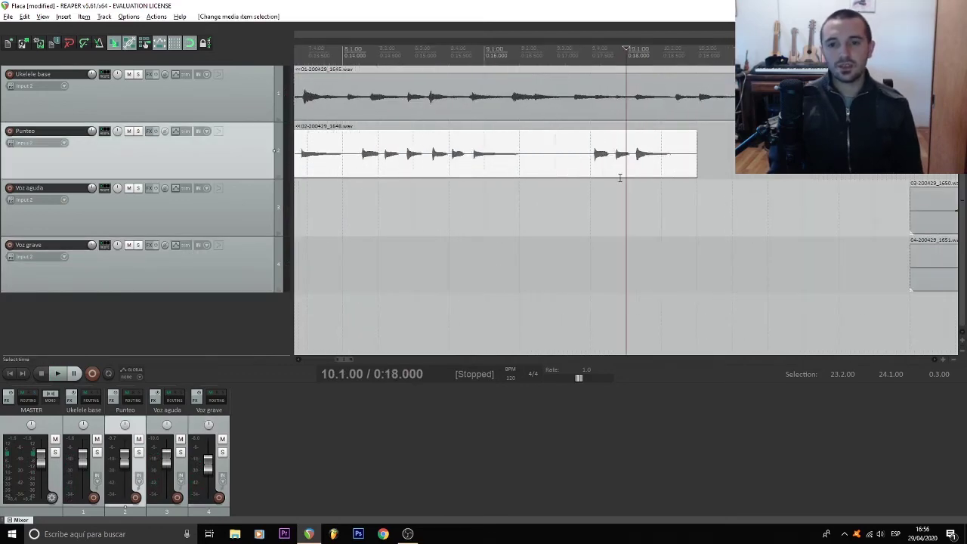
key("space")
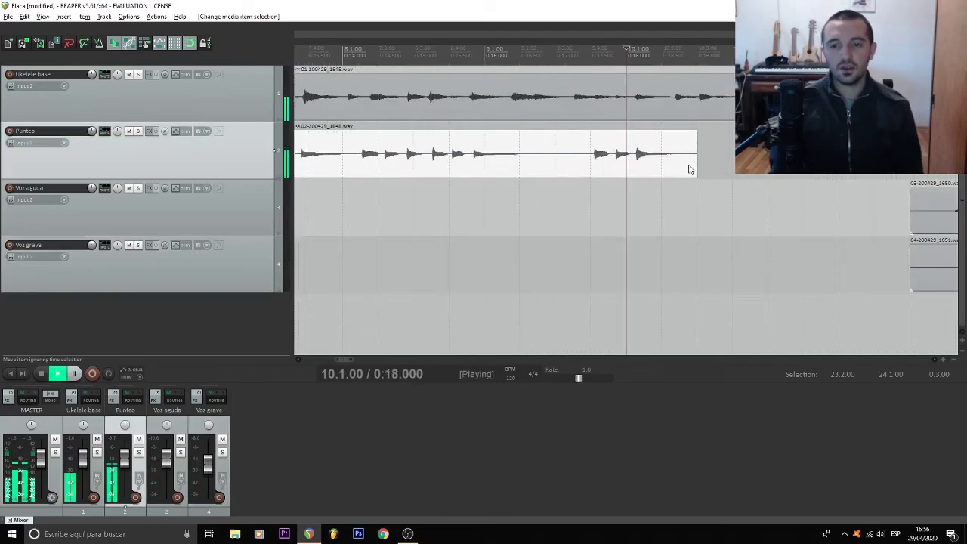
scroll(693, 162, "down", 5)
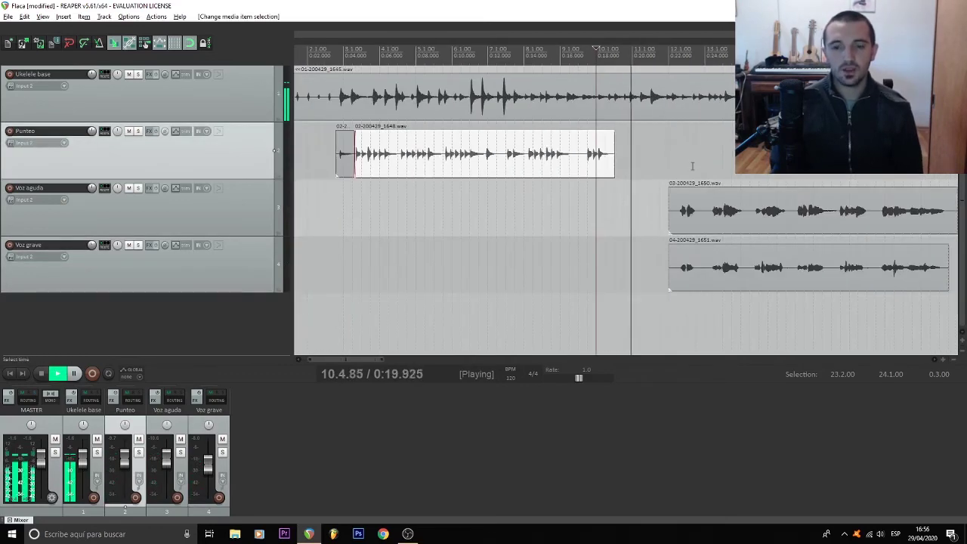
key("space")
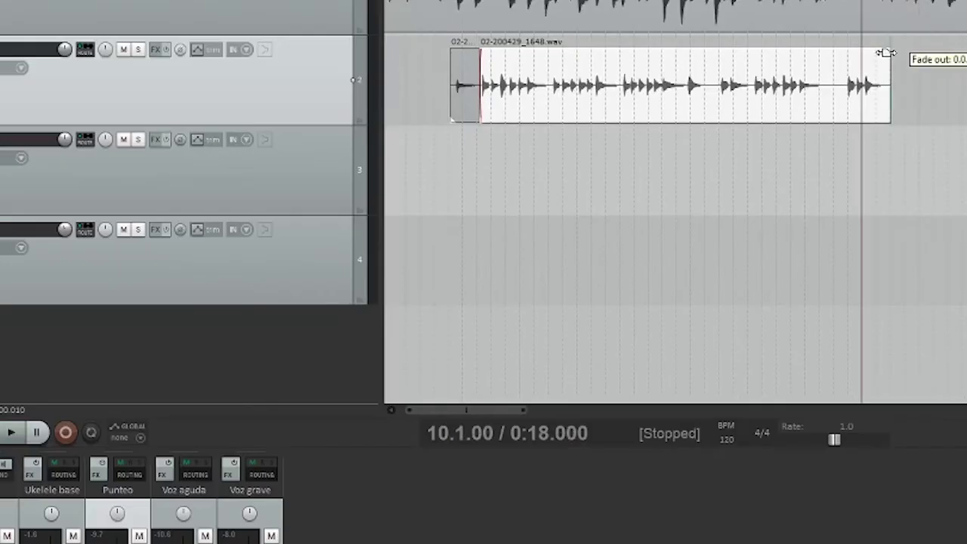
- Add a fade-out at the end of the longer Punteo piece, starting around its last note
left_click_drag(611, 133, 610, 133)
left_click_drag(883, 53, 886, 55)
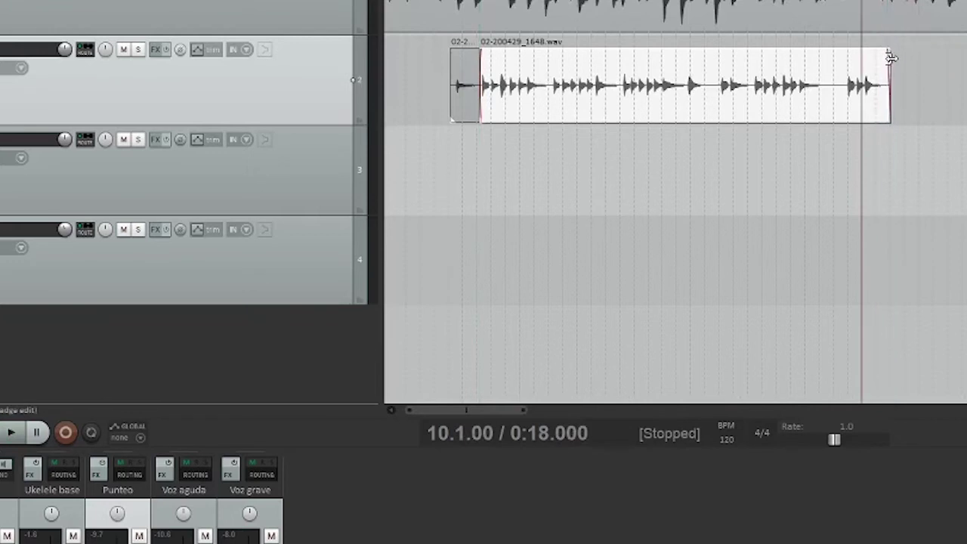
left_click(886, 75)
scroll(892, 74, "up", 5)
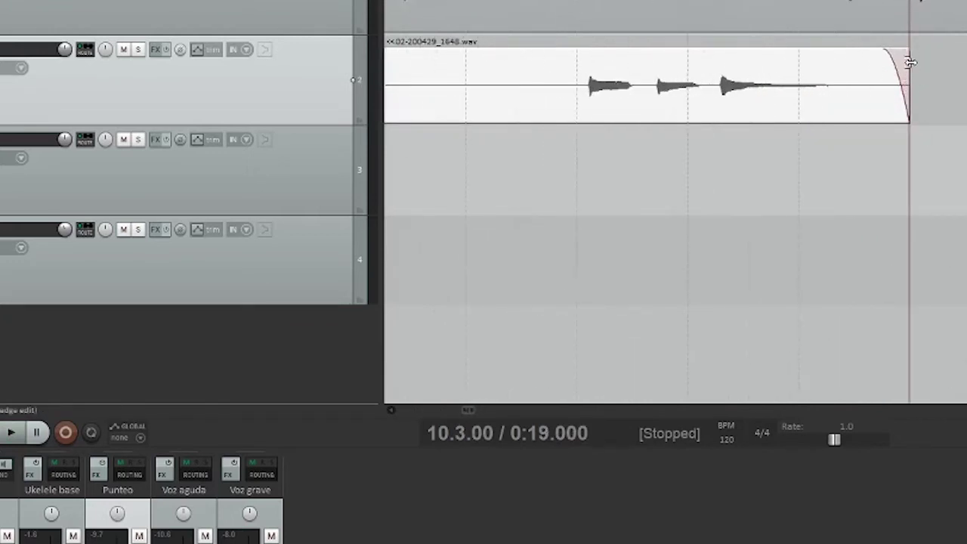
left_click_drag(911, 67, 756, 53)
scroll(769, 104, "down", 5)
scroll(566, 120, "down", 3)
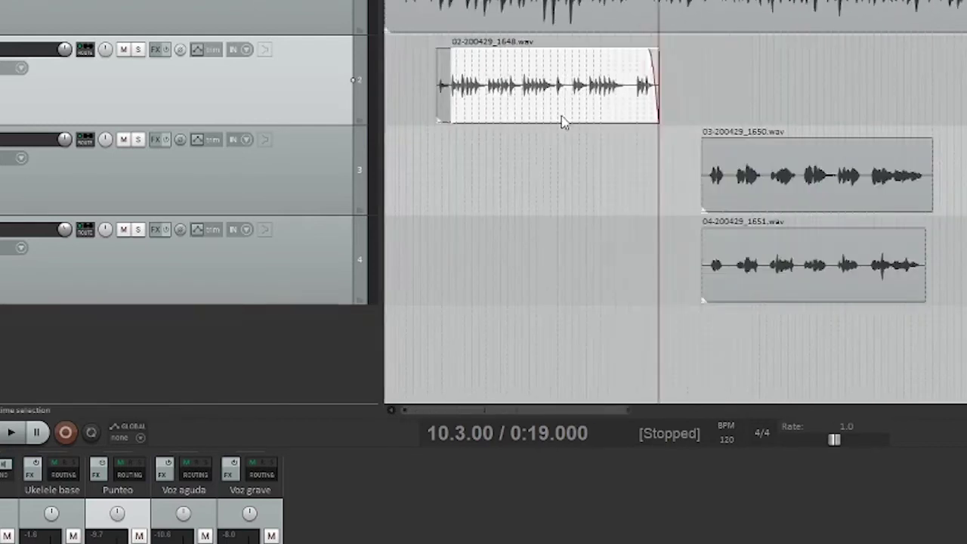
- Add a short fade-in at the start of the Punteo first-note piece, before the note sounds
left_click(443, 97)
scroll(573, 65, "up", 5)
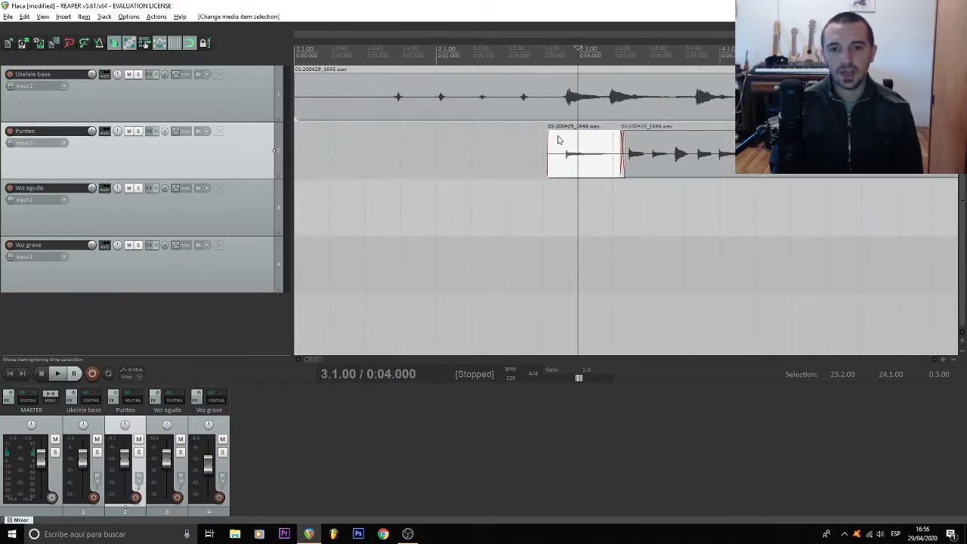
left_click_drag(549, 134, 579, 134)
scroll(579, 151, "down", 5)
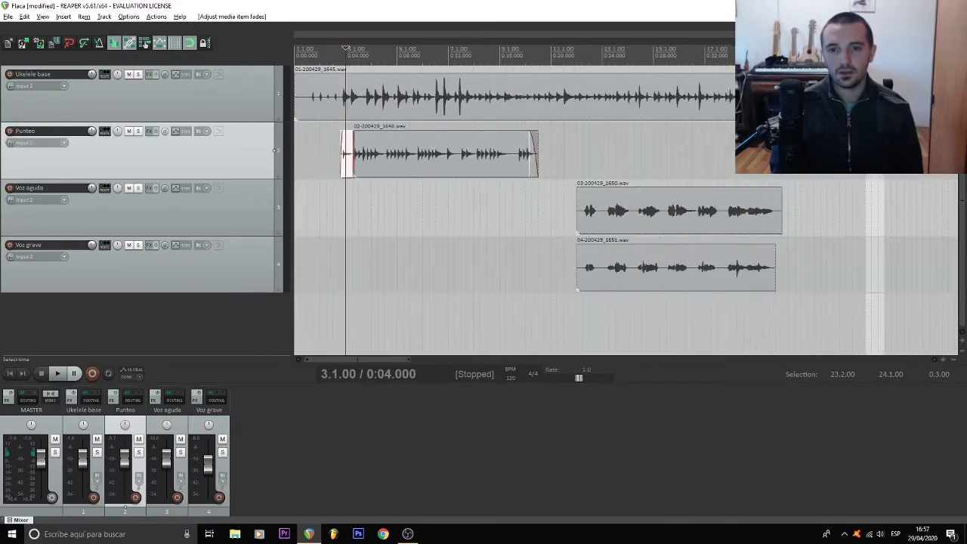
- Add short fade-ins at the start of the Voz aguda and Voz grave recordings, before the first sung note
left_click(588, 204)
scroll(584, 210, "up", 5)
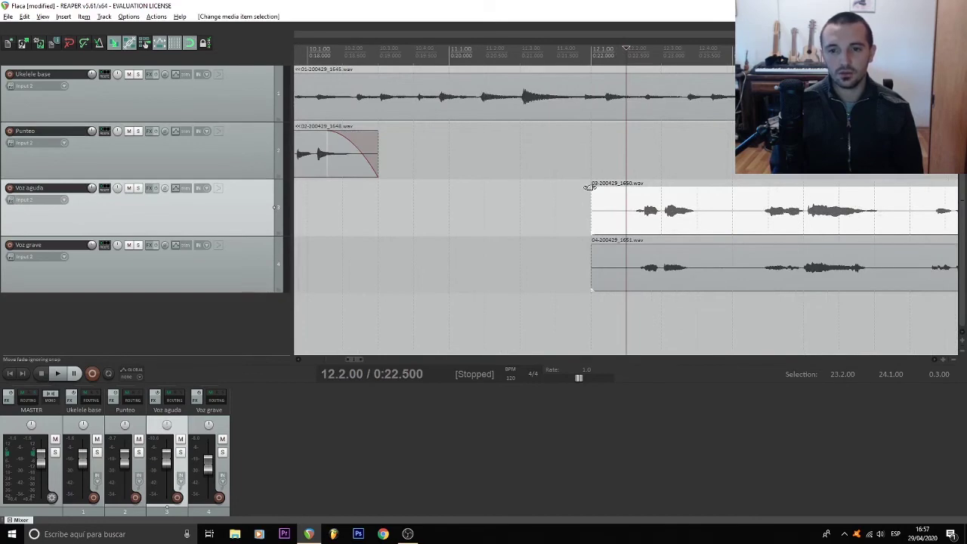
left_click_drag(588, 186, 606, 204)
left_click(594, 246)
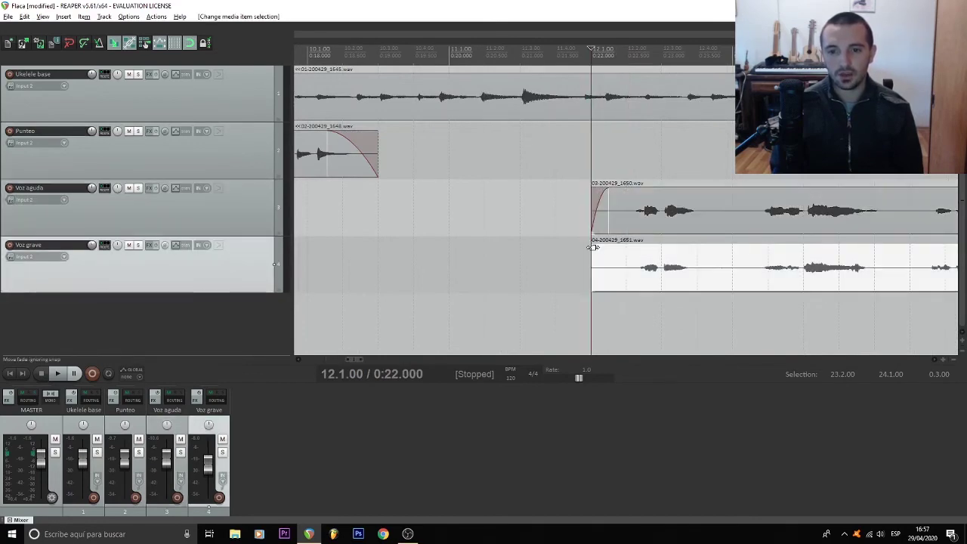
scroll(831, 254, "down", 5)
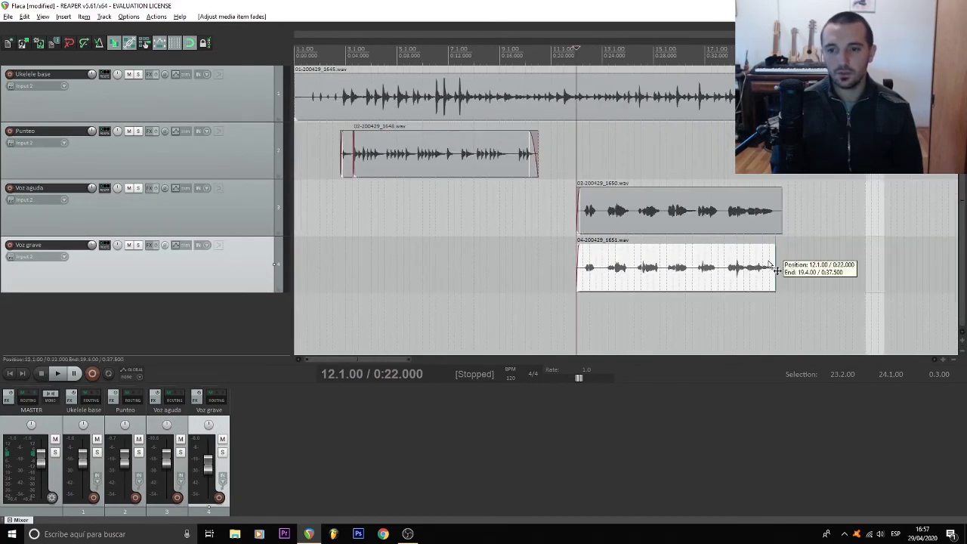
- Add a short fade-out at the end of the Voz grave recording, after the last sung note
left_click(770, 259)
scroll(768, 261, "up", 5)
left_click_drag(660, 245, 652, 245)
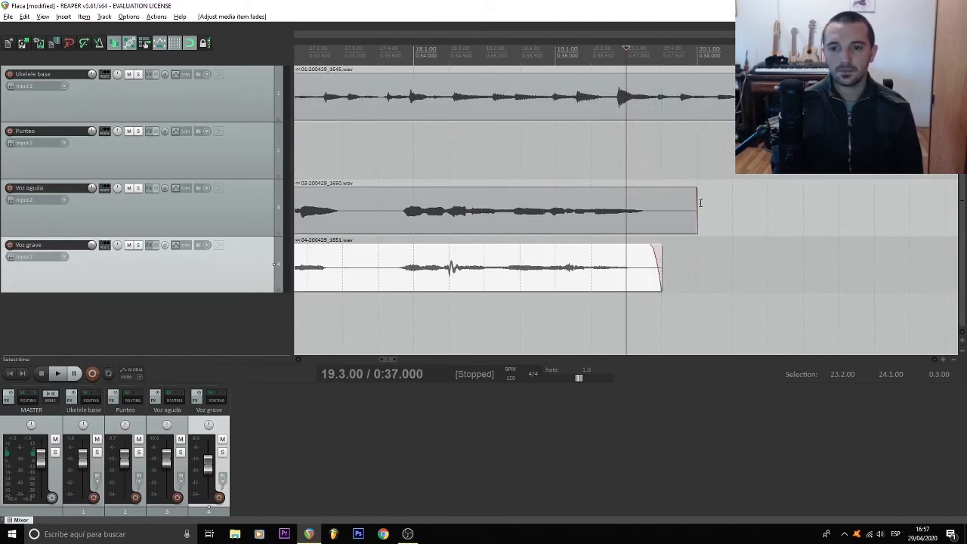
- Trim the Voz aguda recording to end at 19.4.00, level with Voz grave, and give it a short fade-out
left_click_drag(695, 206, 668, 199)
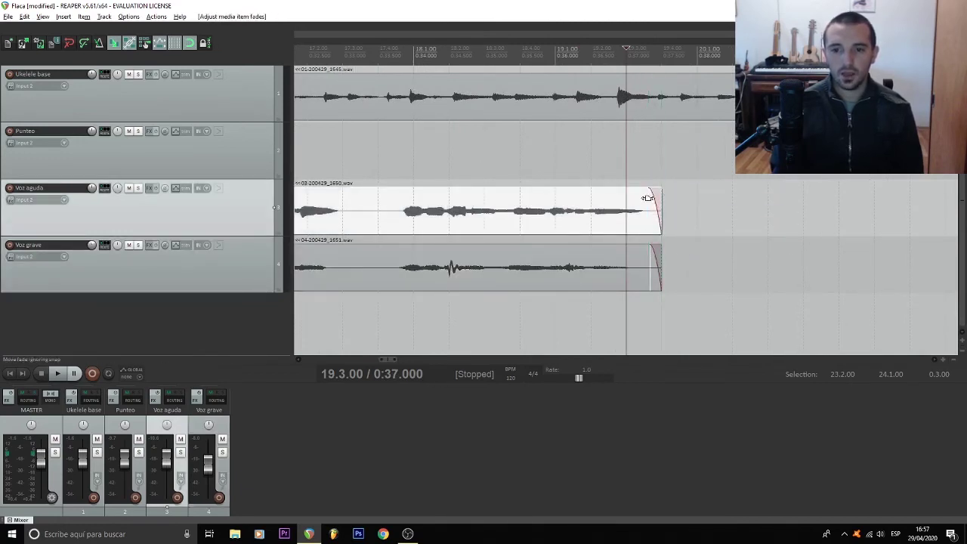
scroll(658, 195, "down", 8)
scroll(589, 209, "down", 3)
scroll(509, 189, "up", 3)
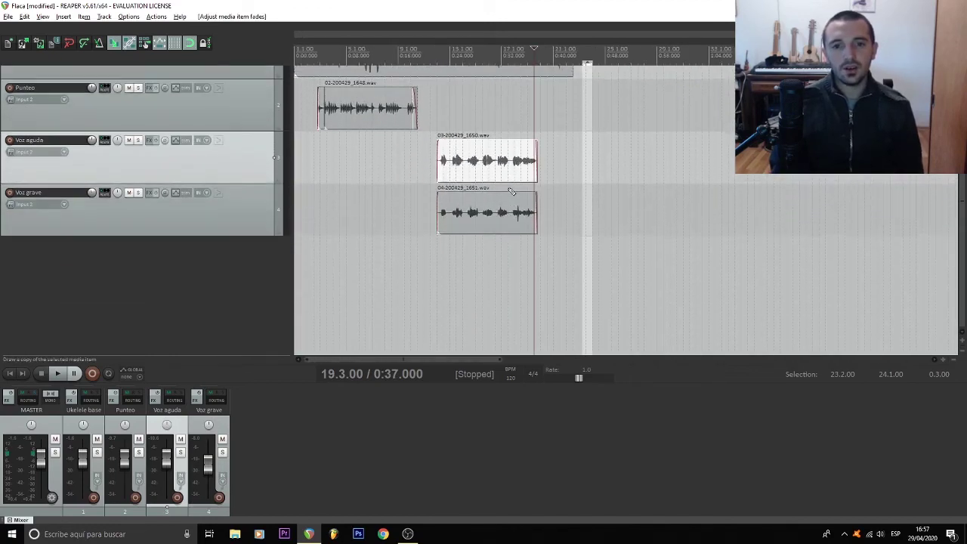
- Add a fade-out at the end of the Ukelele base recording, after its last note
scroll(512, 191, "down", 1)
left_click(569, 96)
scroll(675, 80, "up", 5)
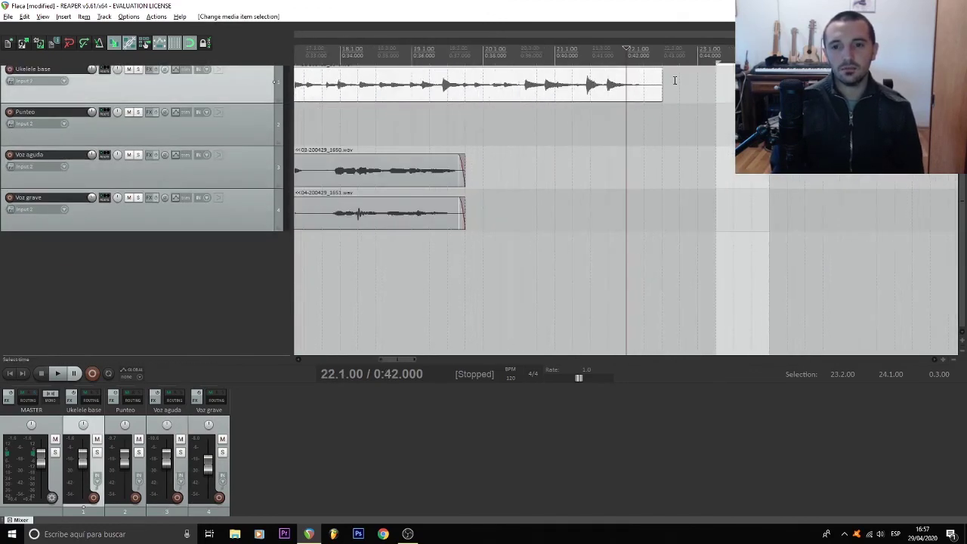
scroll(648, 76, "down", 5)
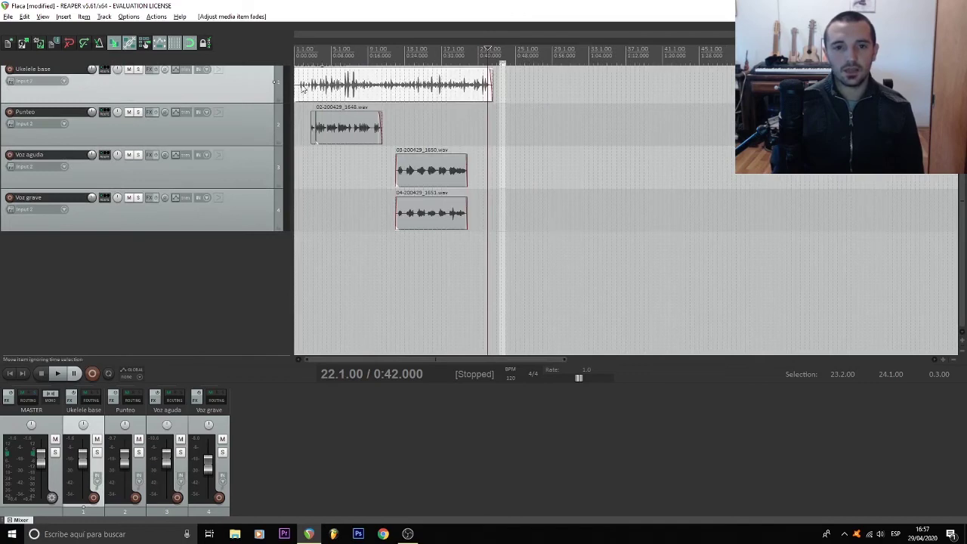
- Add a fade-in at the very start of the Ukelele base recording
left_click(303, 88)
scroll(310, 89, "up", 5)
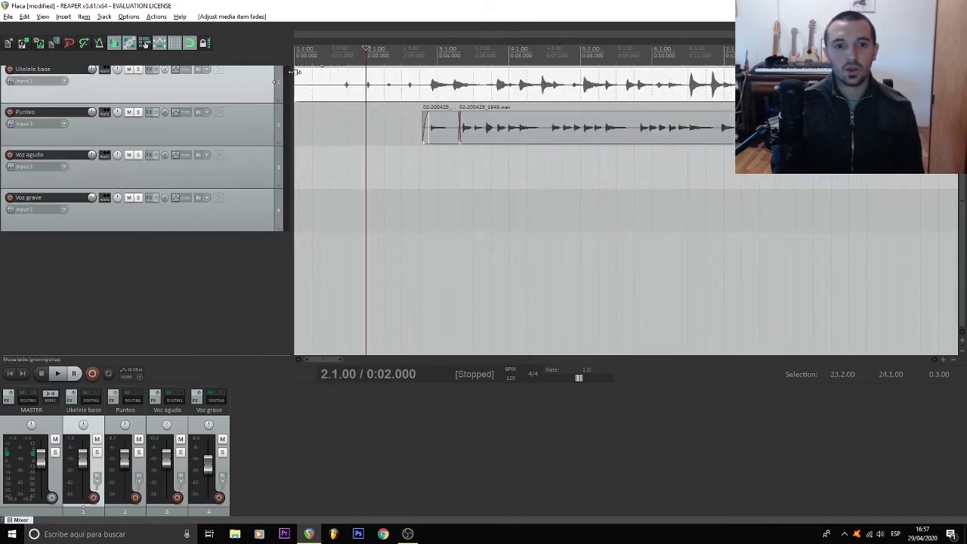
scroll(607, 145, "down", 5)
scroll(608, 151, "down", 3)
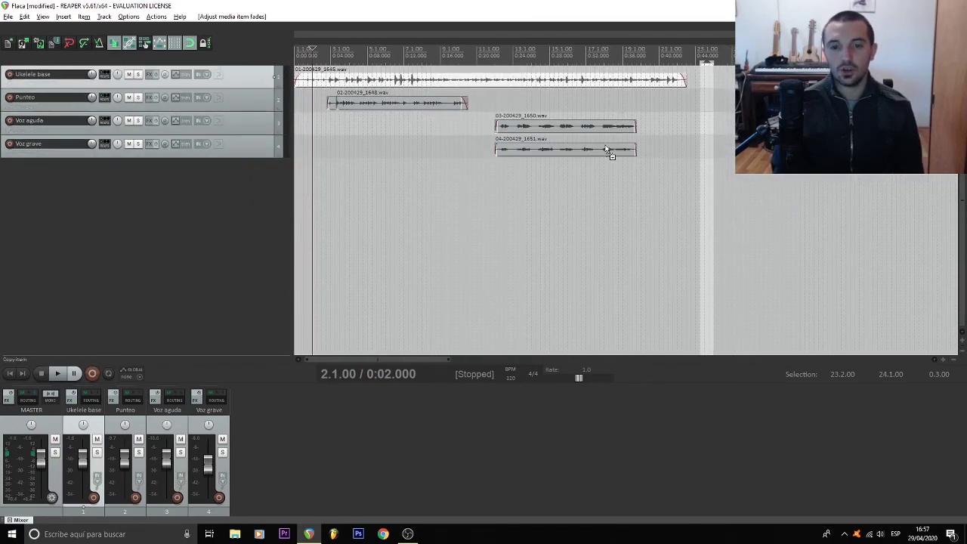
scroll(607, 150, "up", 3)
scroll(606, 145, "up", 3)
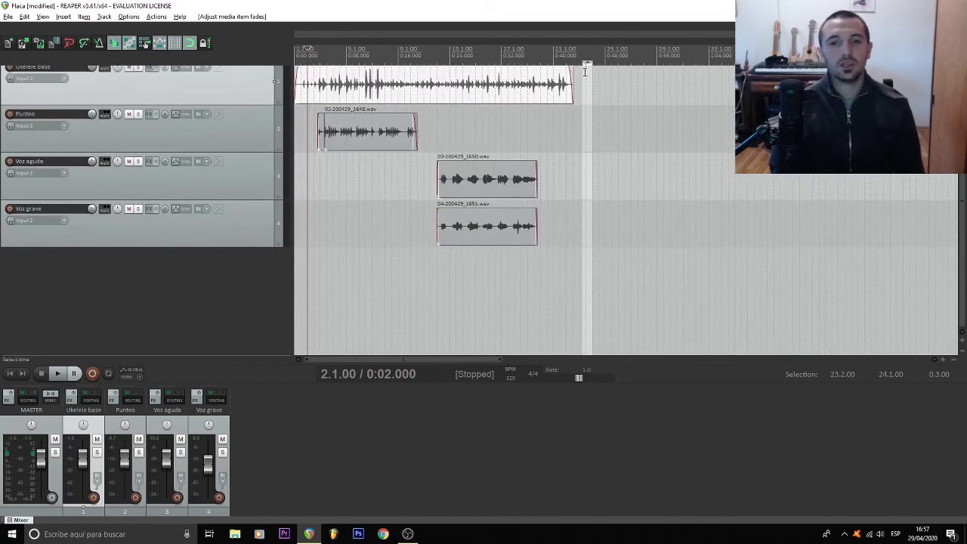
scroll(965, 189, "up", 1)
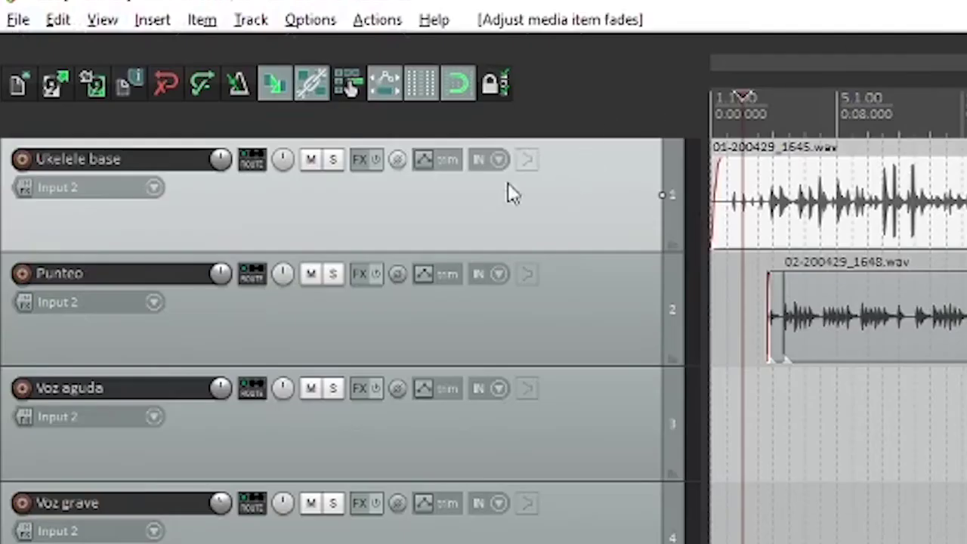
- Open the render settings and set the output format to MP3 (encoder by LAME project)
left_click(18, 20)
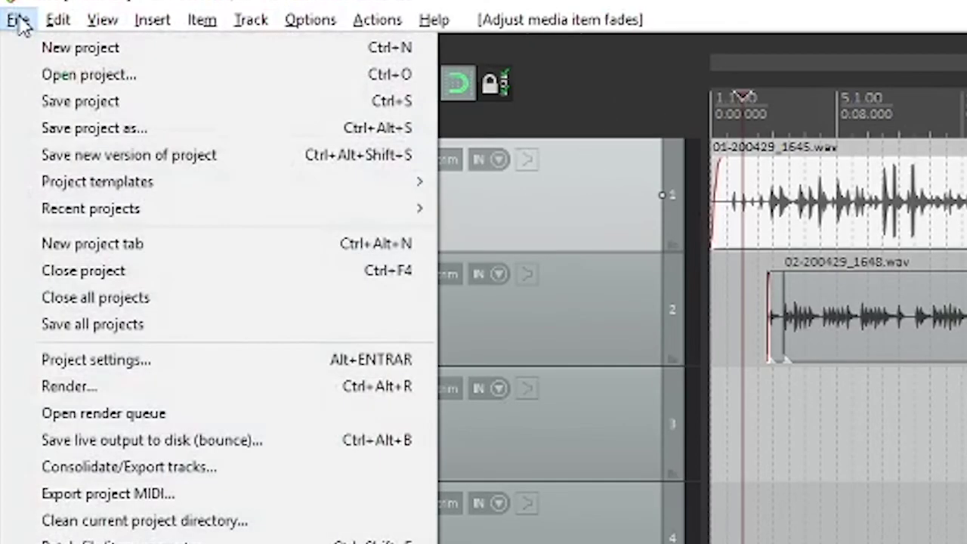
left_click(81, 380)
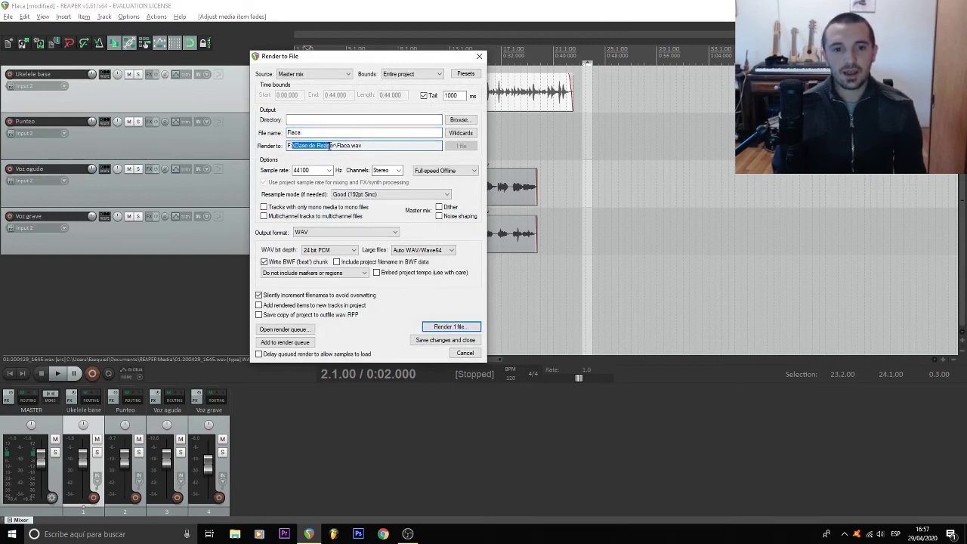
left_click(357, 234)
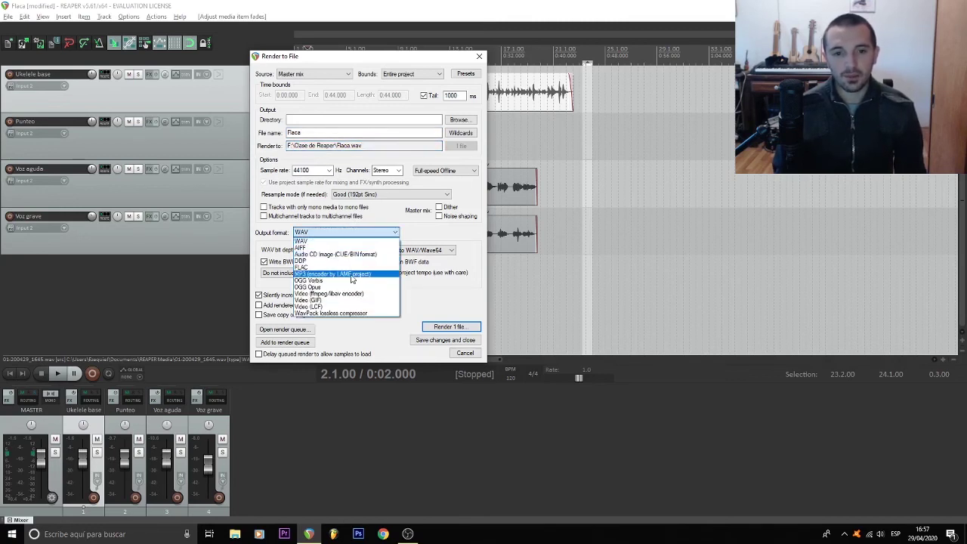
left_click(352, 275)
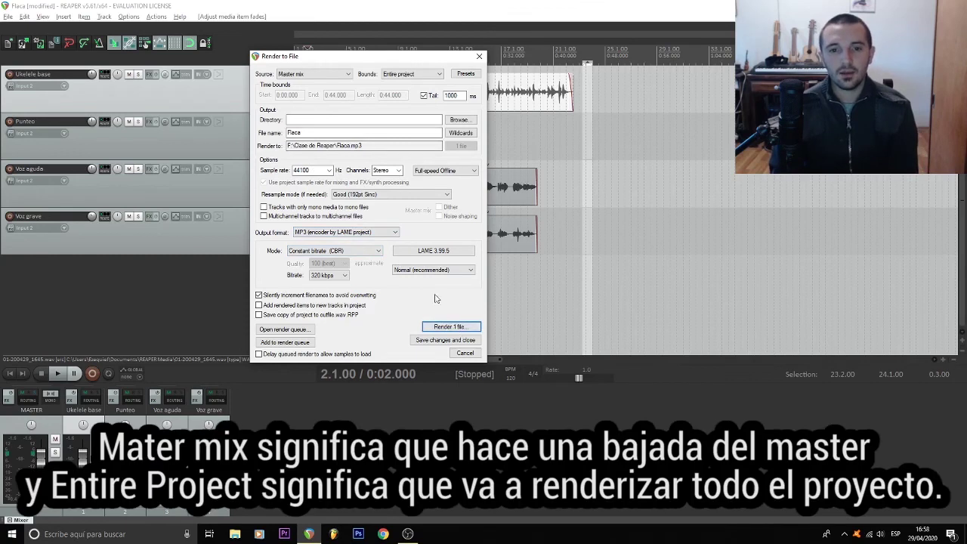
- Render Flaca.mp3 with Master mix as the source and Entire project as the bounds, and close the render report
left_click(330, 74)
left_click(330, 79)
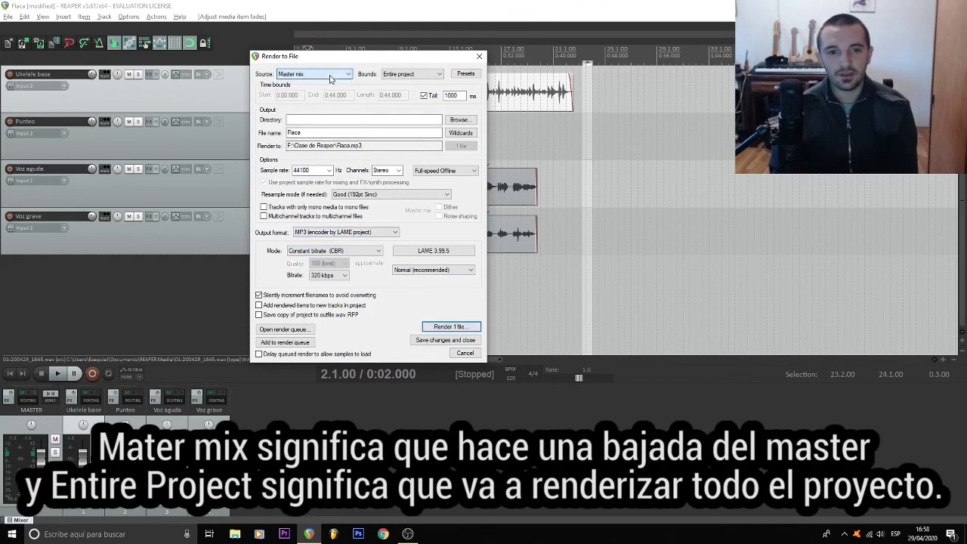
left_click(428, 75)
left_click(427, 78)
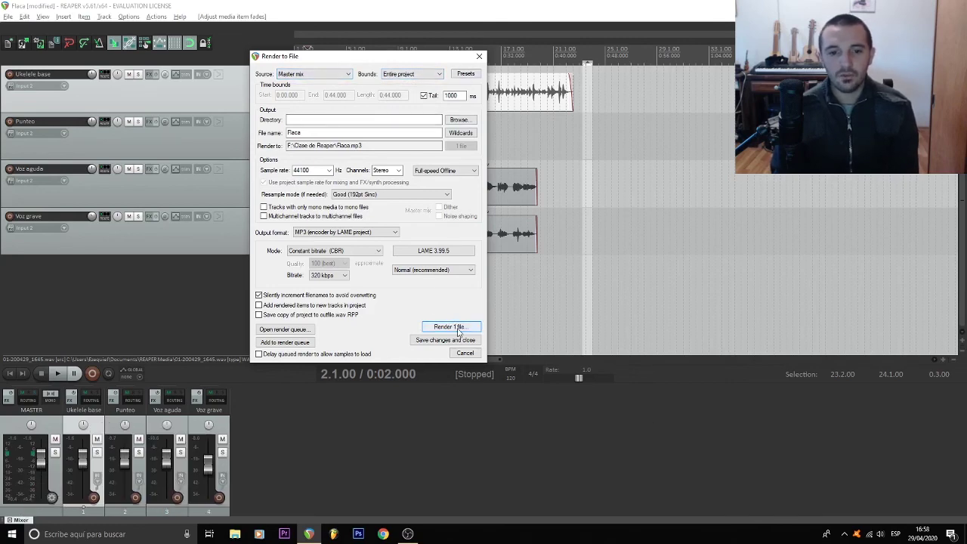
left_click(456, 328)
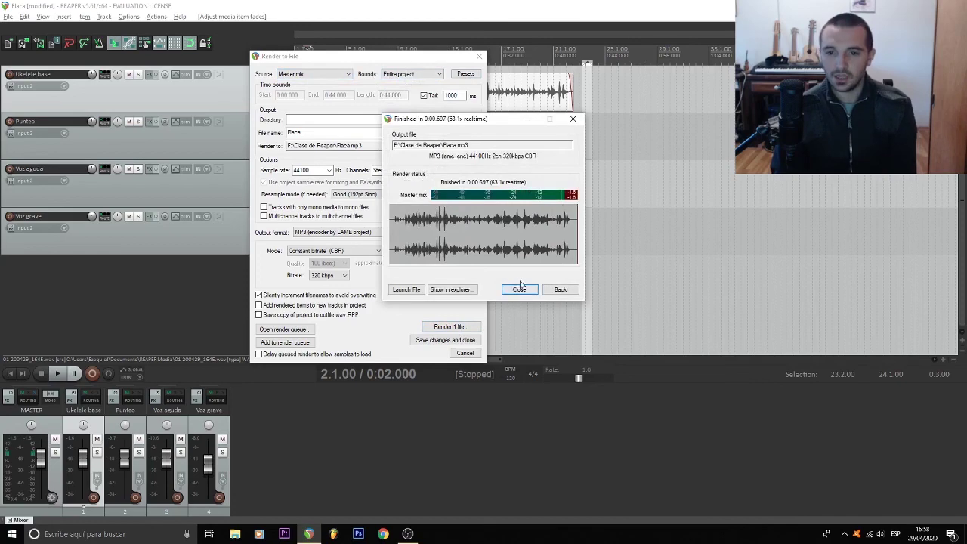
left_click(520, 290)
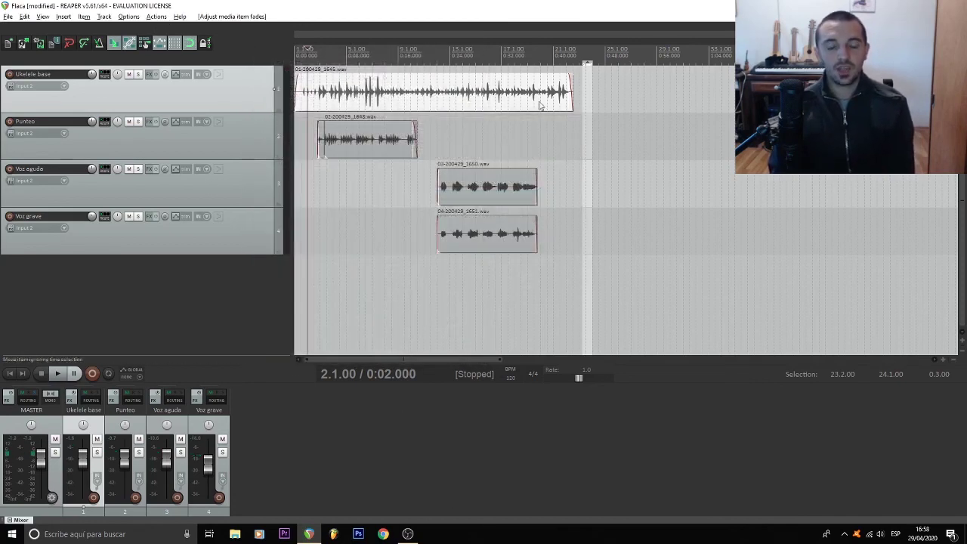
- Save the Flaca project
left_click(9, 17)
left_click(34, 50)
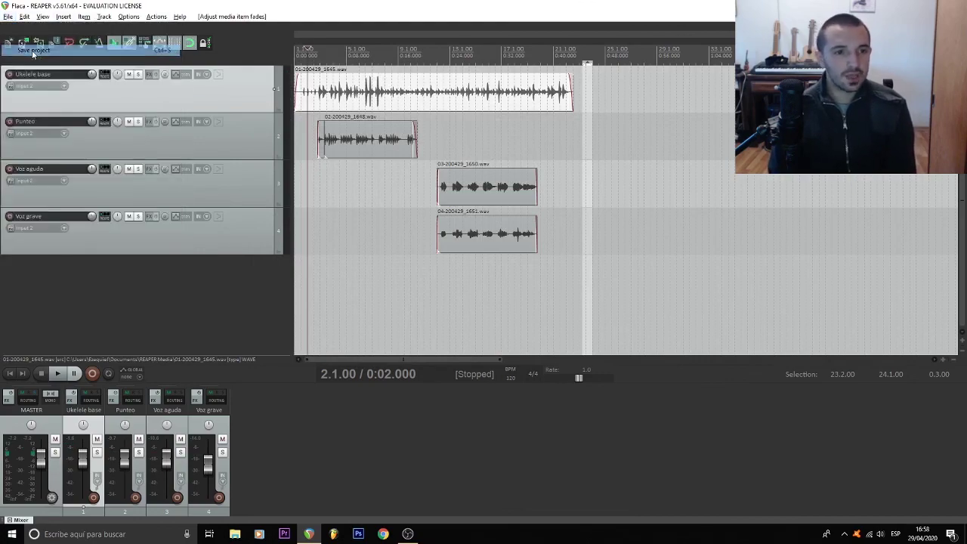